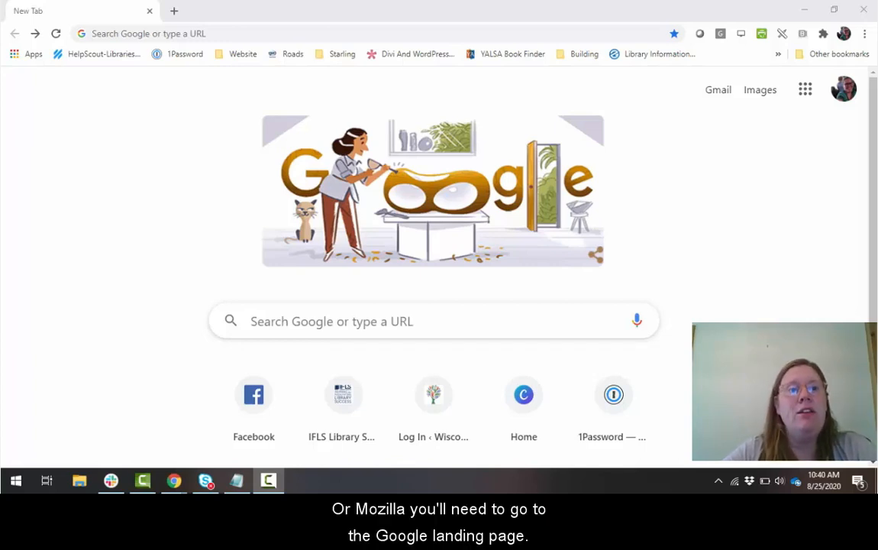
# Open Google Drive from the list of Google apps.
pyautogui.click(168, 176)
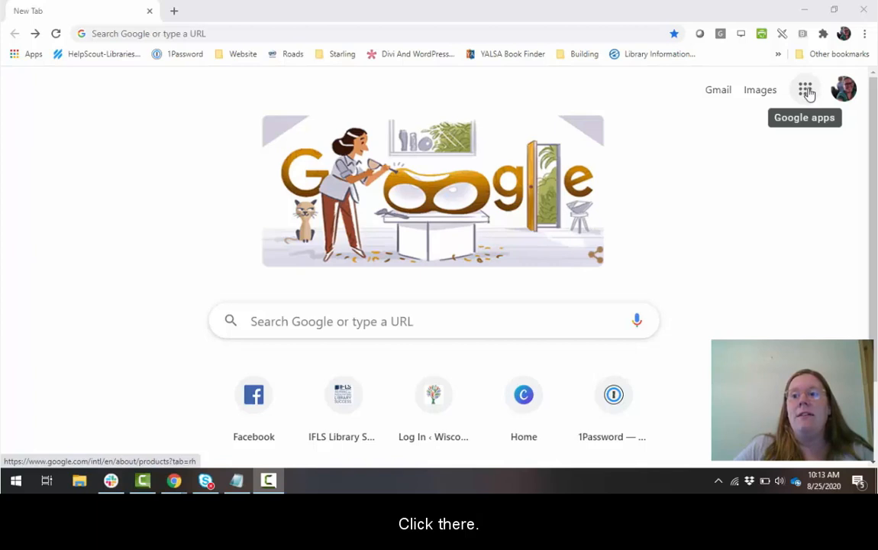
pyautogui.click(807, 89)
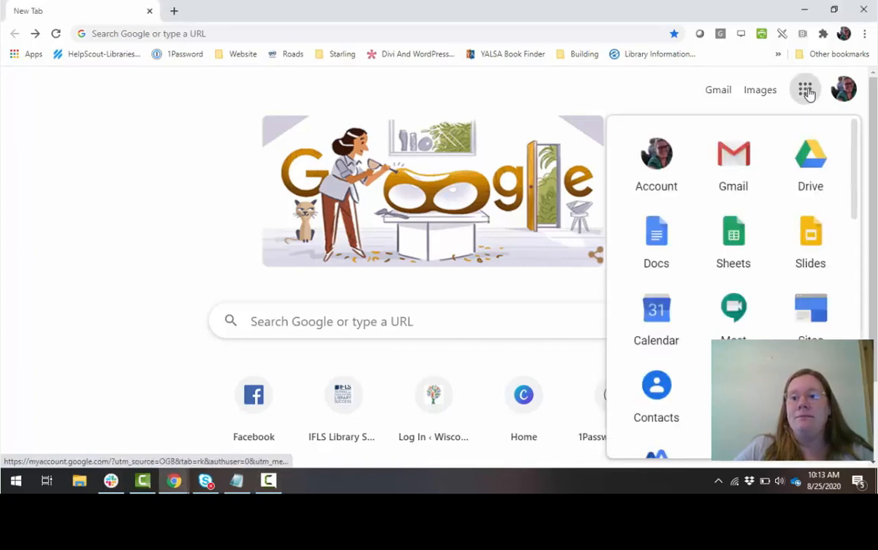
pyautogui.click(811, 157)
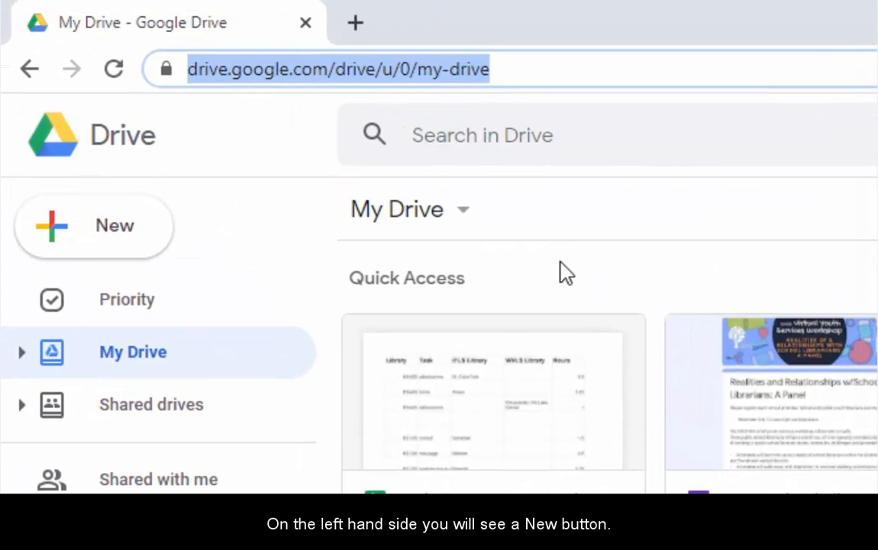
# Create a new blank Google Form in My Drive.
pyautogui.click(68, 235)
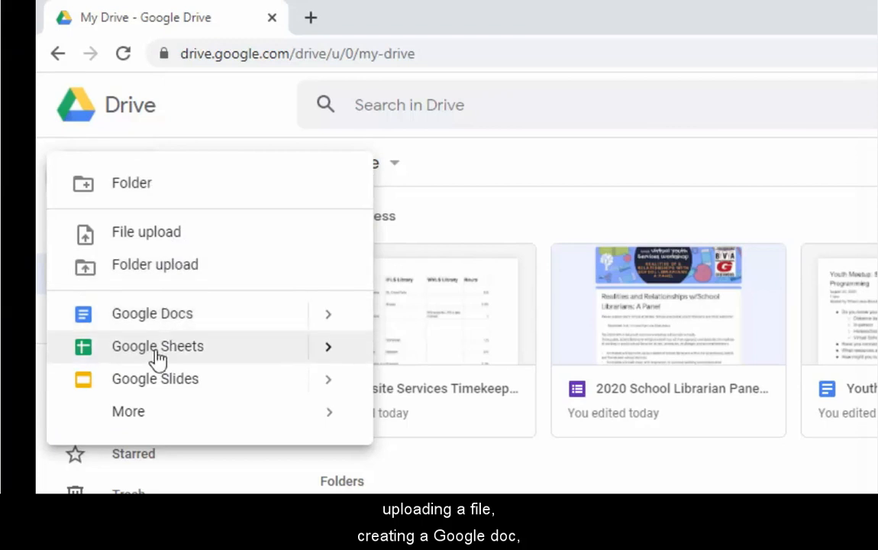
pyautogui.moveTo(131, 416)
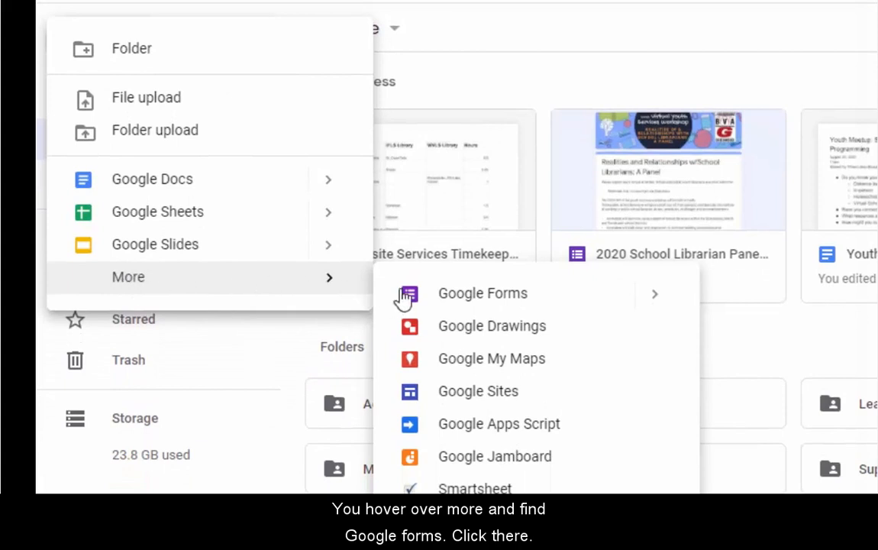
pyautogui.click(497, 302)
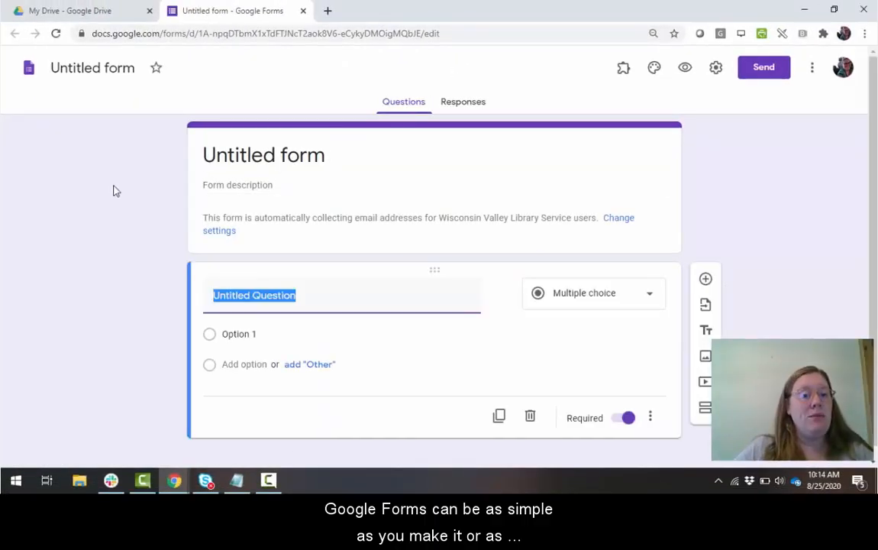
# Replace the form's placeholder title with "Library Program Feedback".
pyautogui.click(265, 152)
pyautogui.click(241, 218)
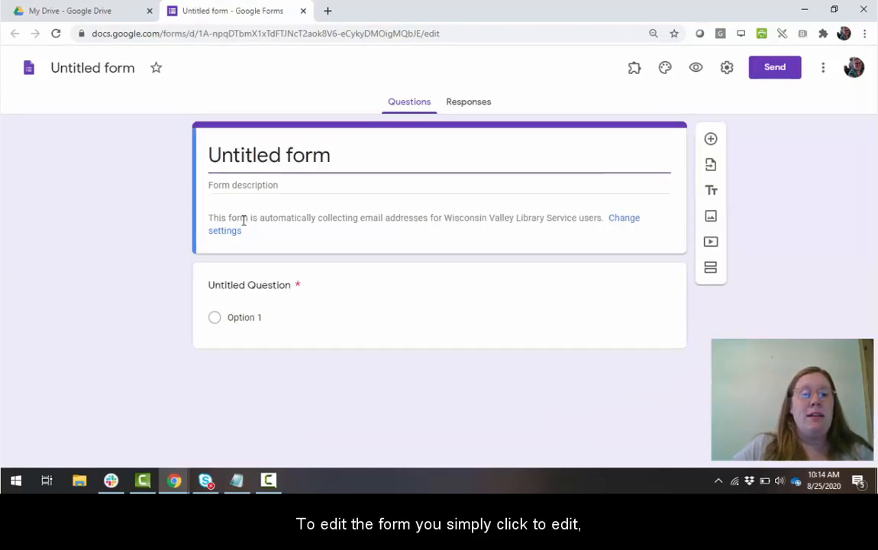
pyautogui.click(260, 156)
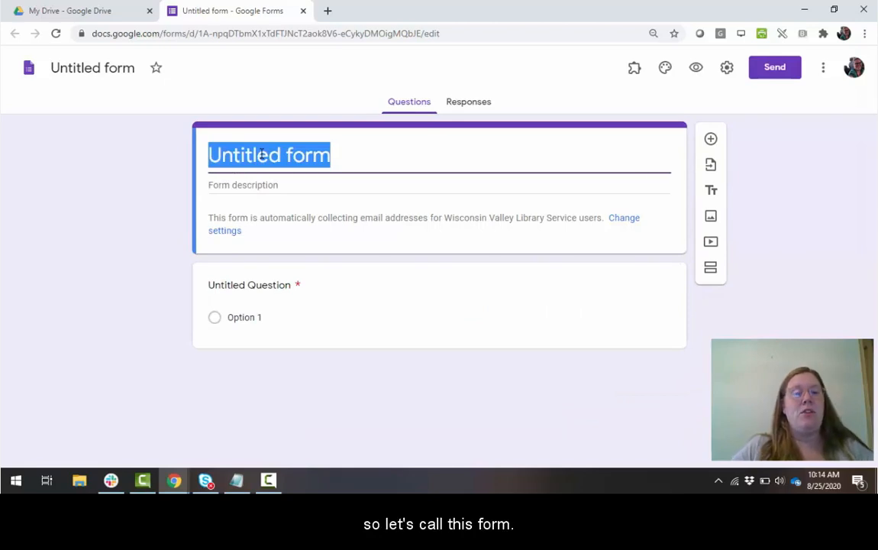
pyautogui.write('Public')
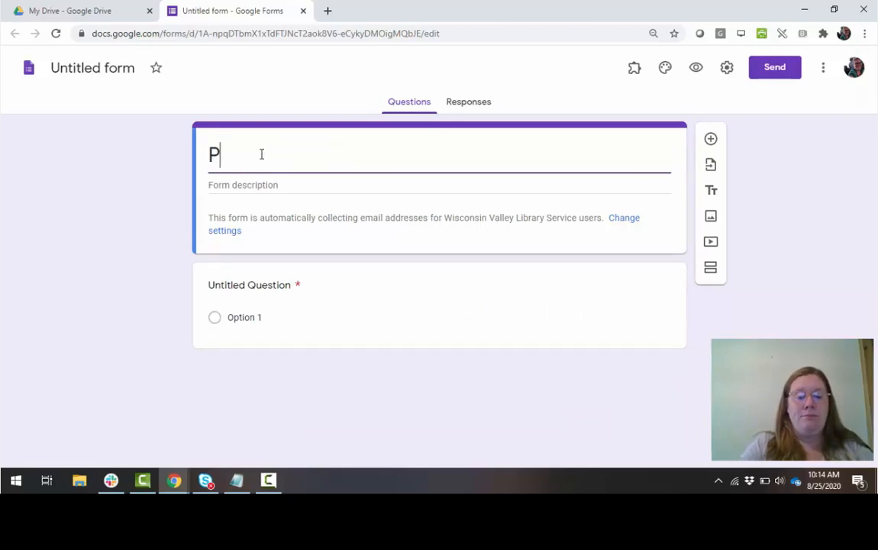
pyautogui.press('BackSpace')
pyautogui.press('BackSpace')
pyautogui.press('BackSpace')
pyautogui.press('BackSpace')
pyautogui.press('BackSpace')
pyautogui.write('rogram F')
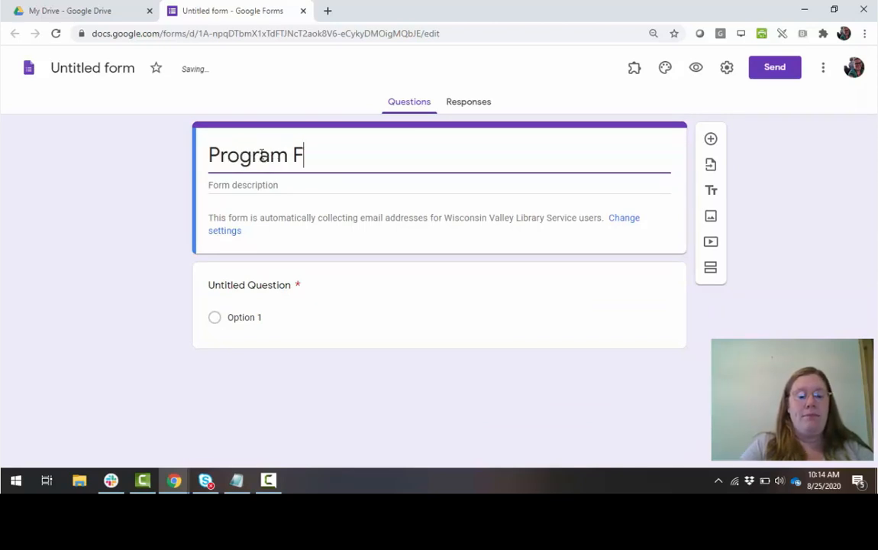
pyautogui.write('eedback')
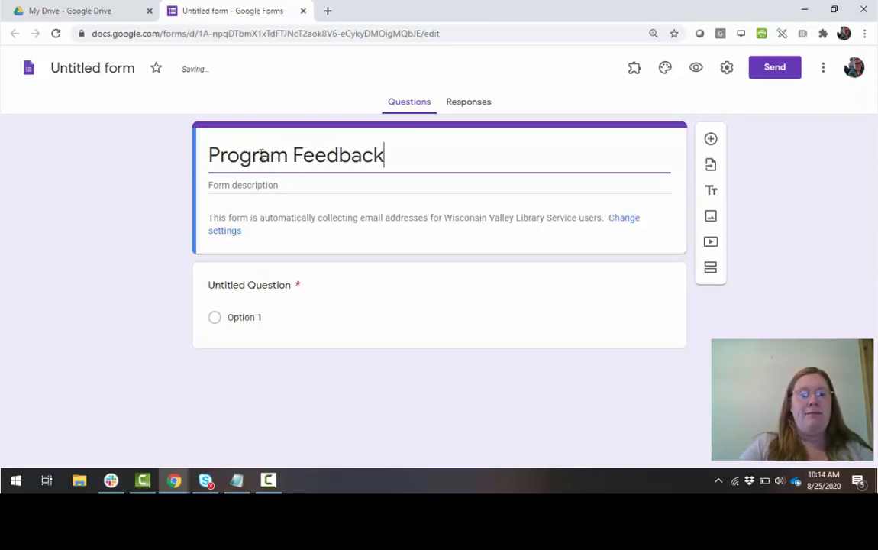
pyautogui.click(211, 155)
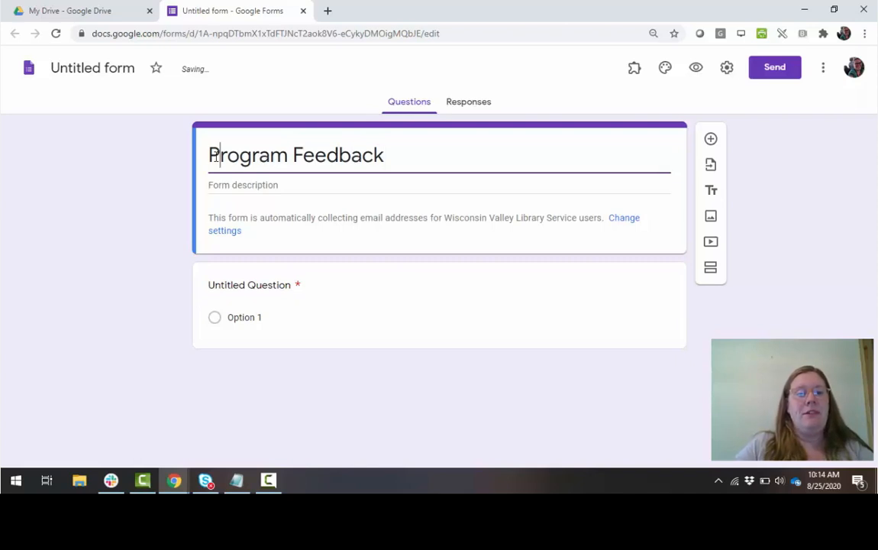
pyautogui.write('Library')
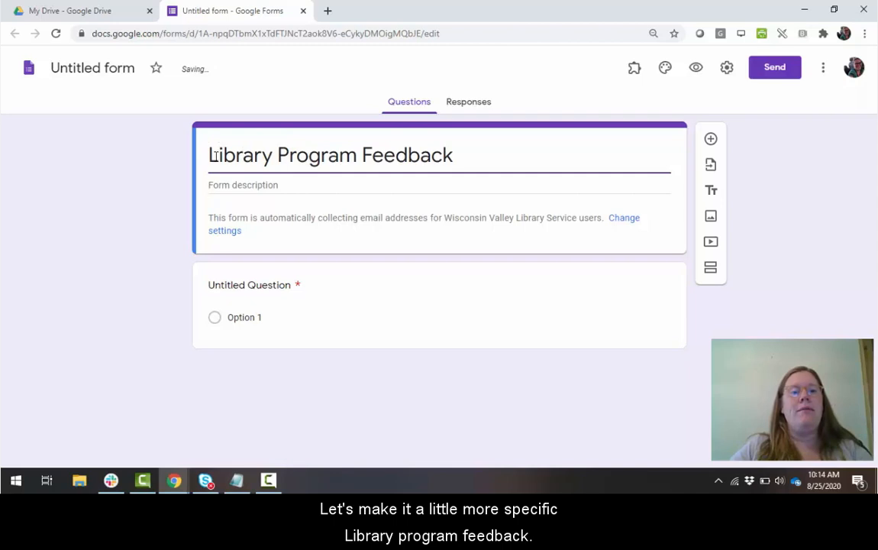
# Begin the form description with "The Sunshine Public Library would appreciate feedback regarding programming for all ages.".
pyautogui.click(237, 185)
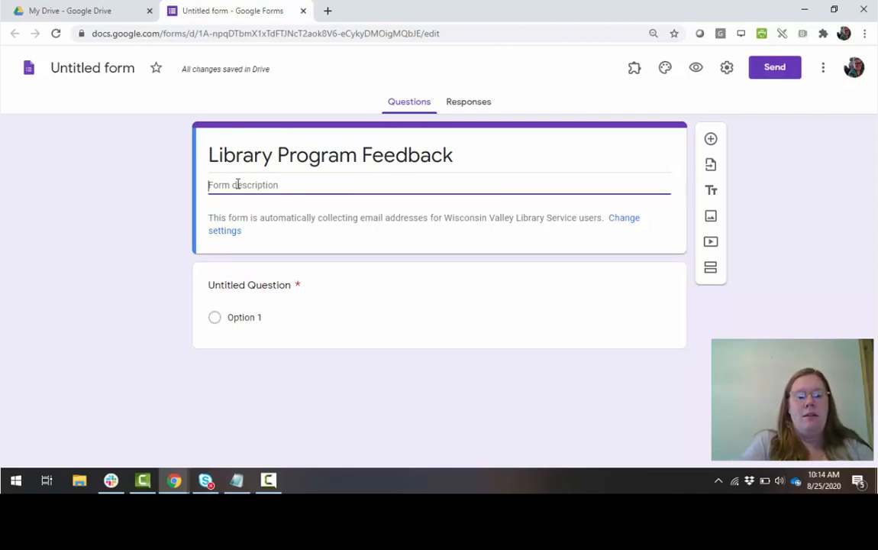
pyautogui.write("We'd")
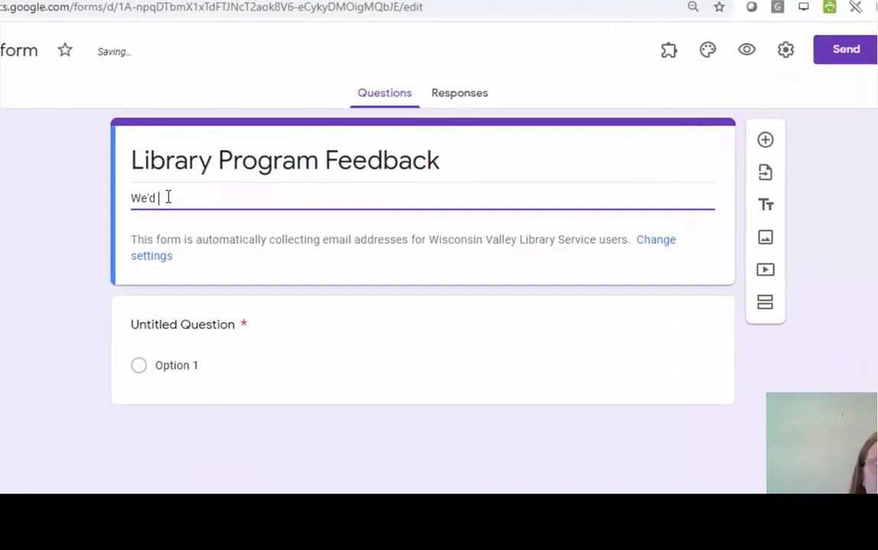
pyautogui.press('BackSpace')
pyautogui.press('BackSpace')
pyautogui.press('BackSpace')
pyautogui.press('BackSpace')
pyautogui.press('BackSpace')
pyautogui.write('The Sunshine Public ')
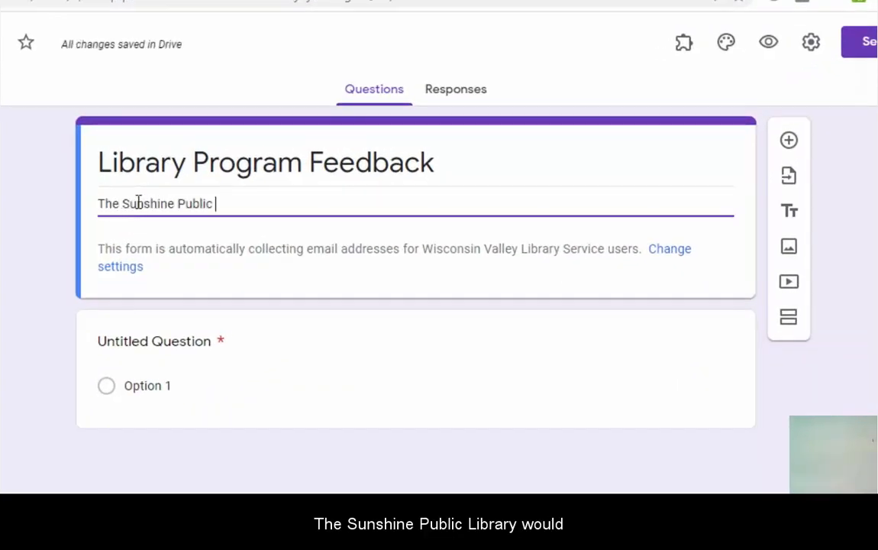
pyautogui.write('Library would ap')
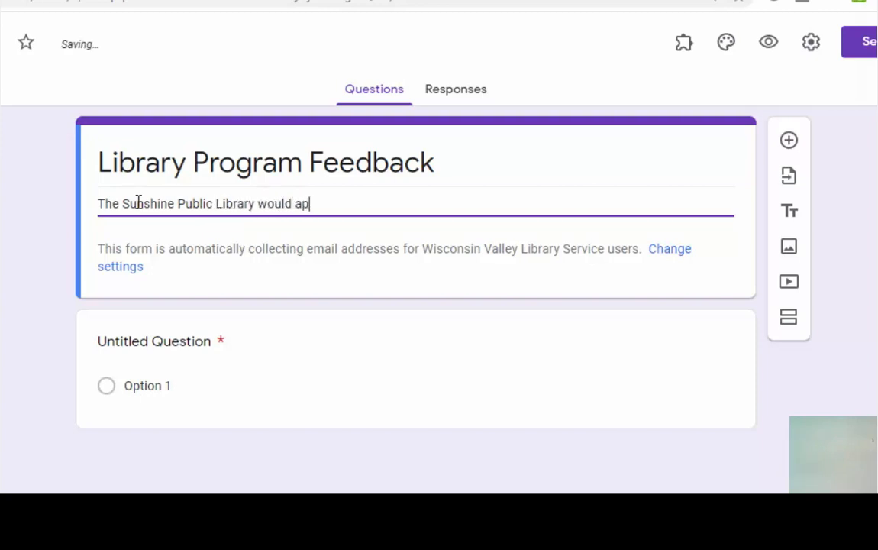
pyautogui.write('preciate ')
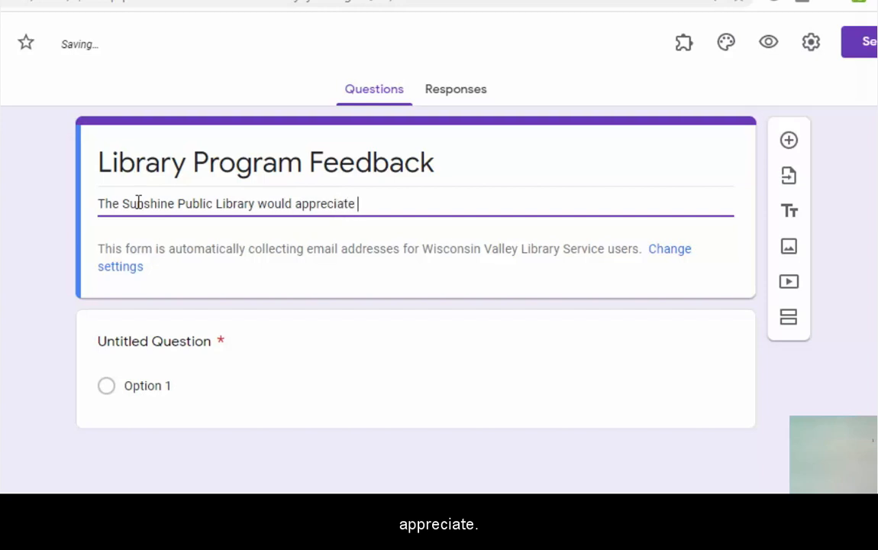
pyautogui.write('d')
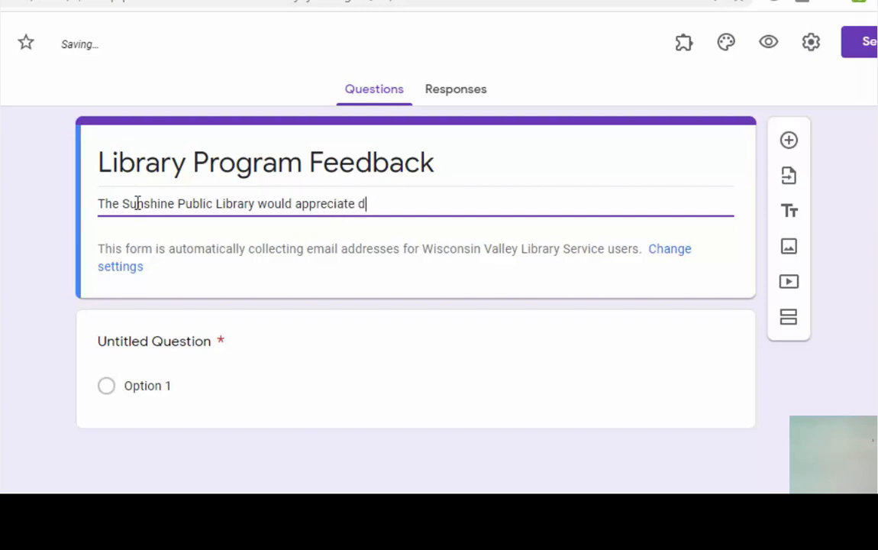
pyautogui.press('BackSpace')
pyautogui.write('feedback ')
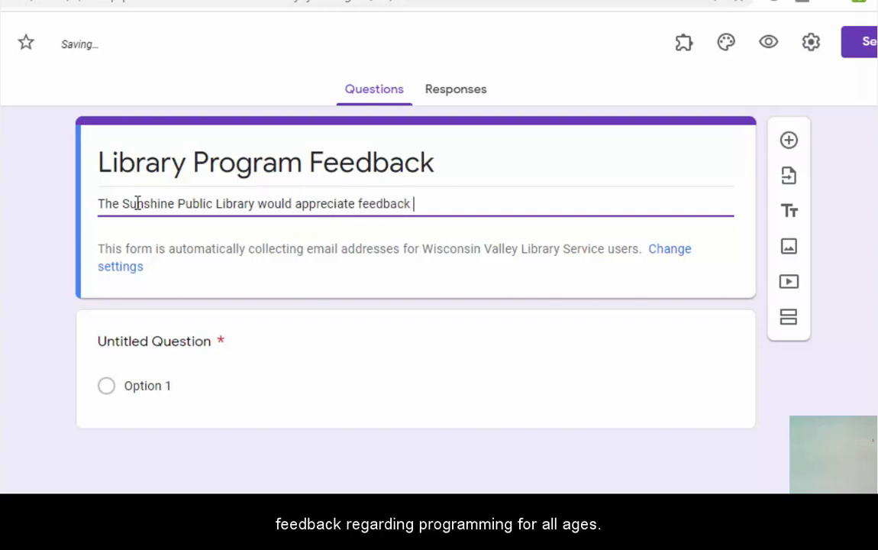
pyautogui.write('regarding prog')
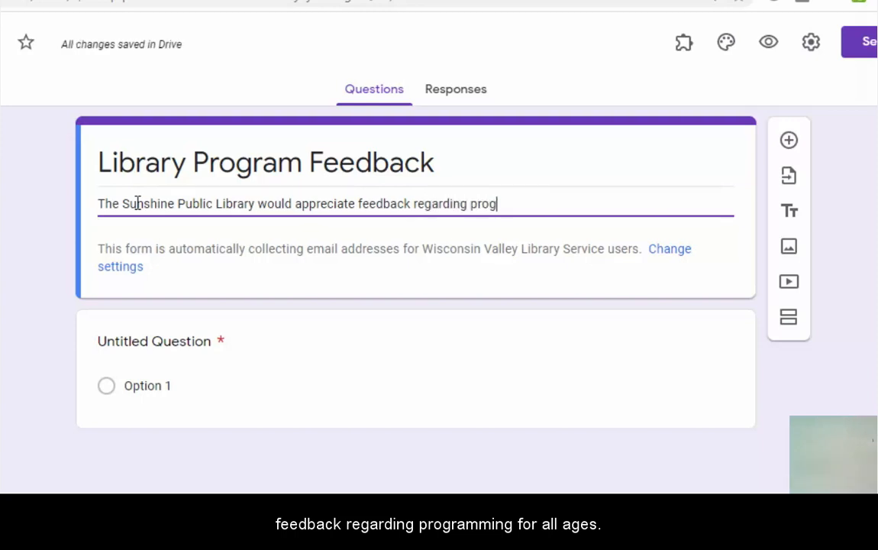
pyautogui.write('ramming for all afe')
pyautogui.press('BackSpace')
pyautogui.press('BackSpace')
pyautogui.write('ges. ')
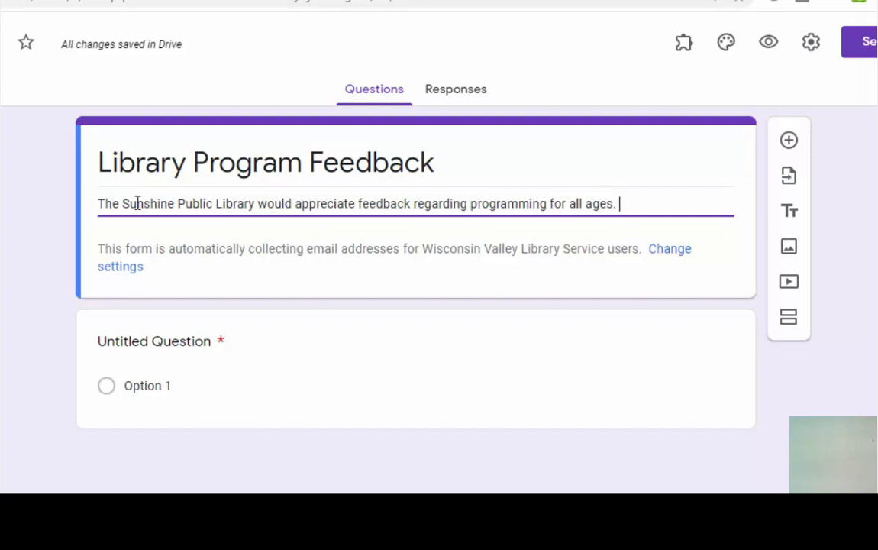
# Add a second sentence to the form description: "Whether you've attended one or one-hundred programs, your thoughts are welcome!".
pyautogui.write("Whether you've att")
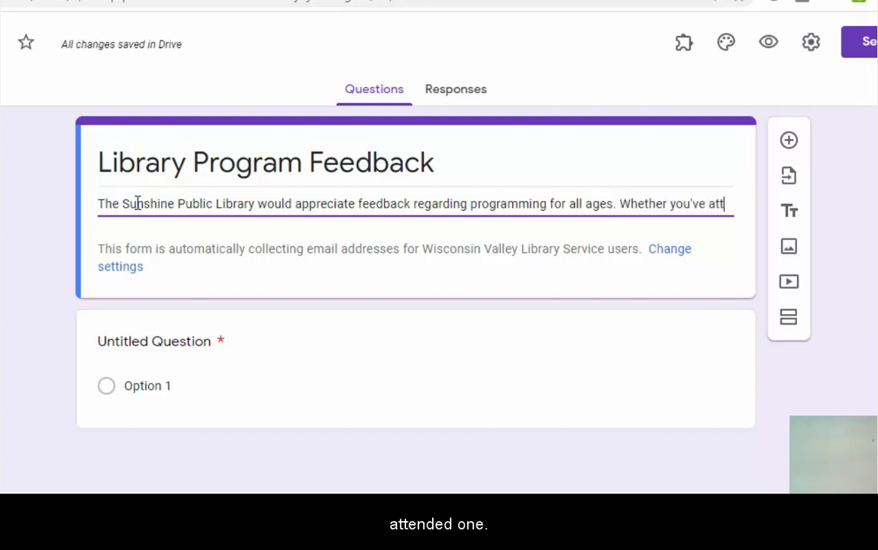
pyautogui.write('ended o')
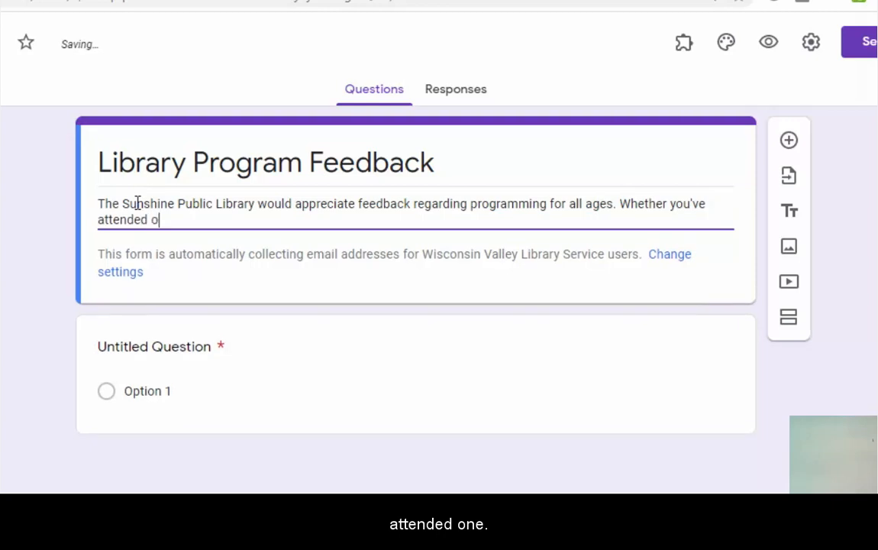
pyautogui.write('ne or one')
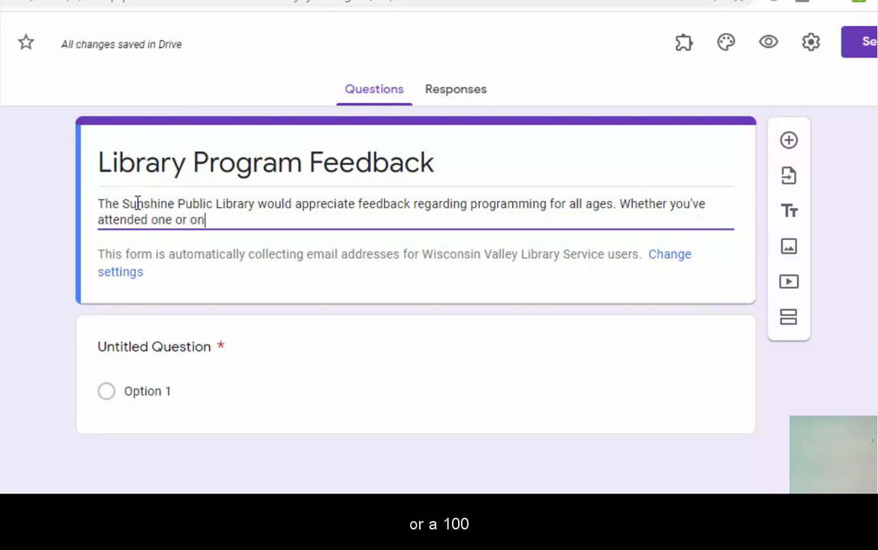
pyautogui.press('BackSpace')
pyautogui.press('BackSpace')
pyautogui.write('hund')
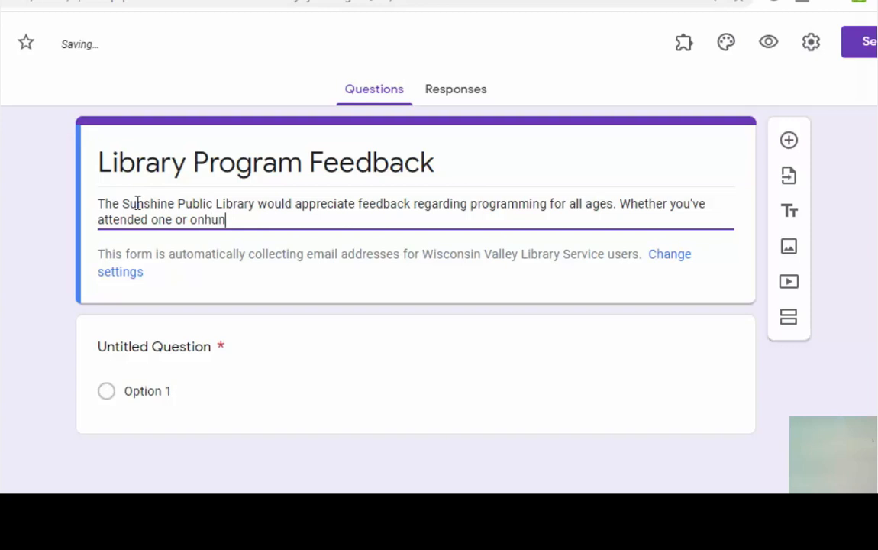
pyautogui.press('BackSpace')
pyautogui.press('BackSpace')
pyautogui.press('BackSpace')
pyautogui.press('BackSpace')
pyautogui.write('e-hundred programs, yo')
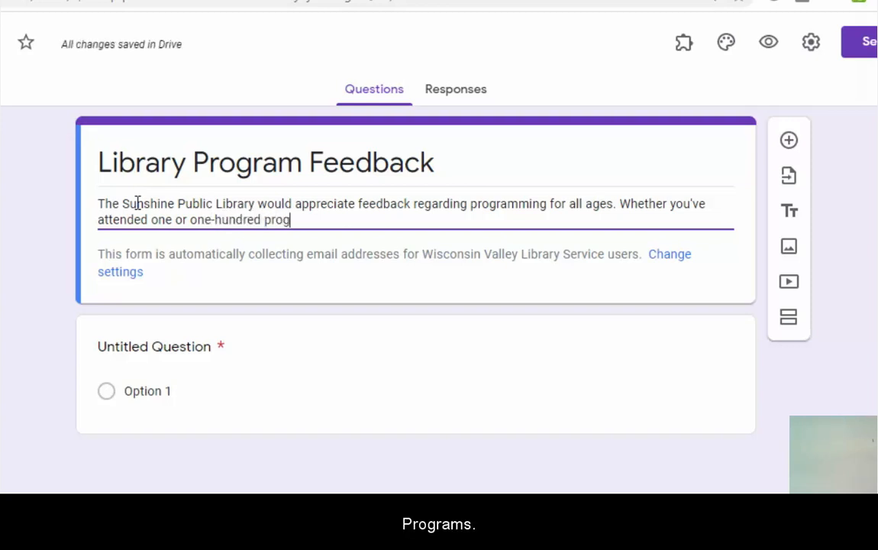
pyautogui.write('ur throughs')
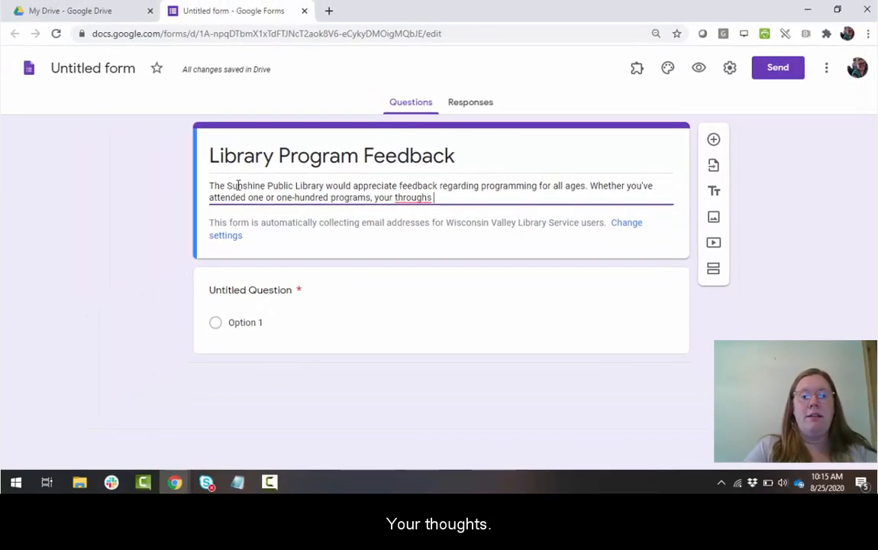
pyautogui.press('BackSpace')
pyautogui.press('BackSpace')
pyautogui.press('BackSpace')
pyautogui.press('BackSpace')
pyautogui.press('BackSpace')
pyautogui.press('BackSpace')
pyautogui.press('BackSpace')
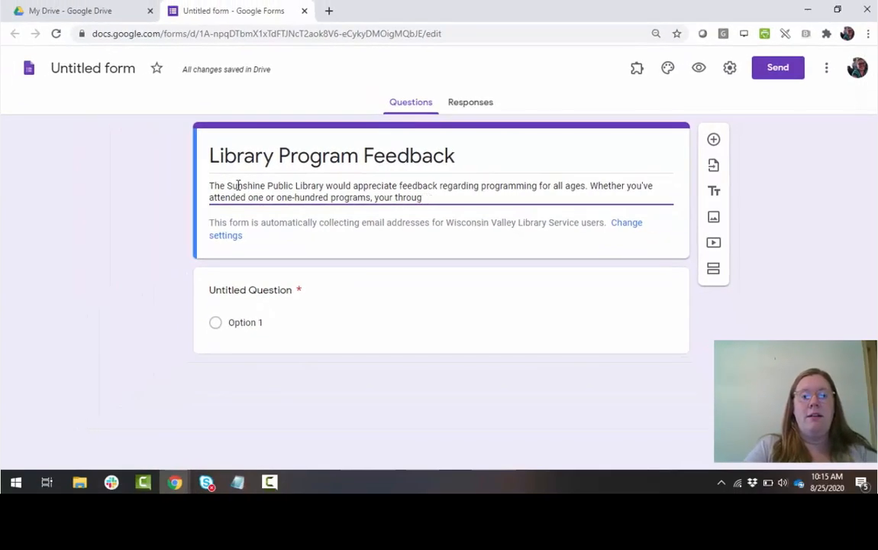
pyautogui.write('oughts are welcome.')
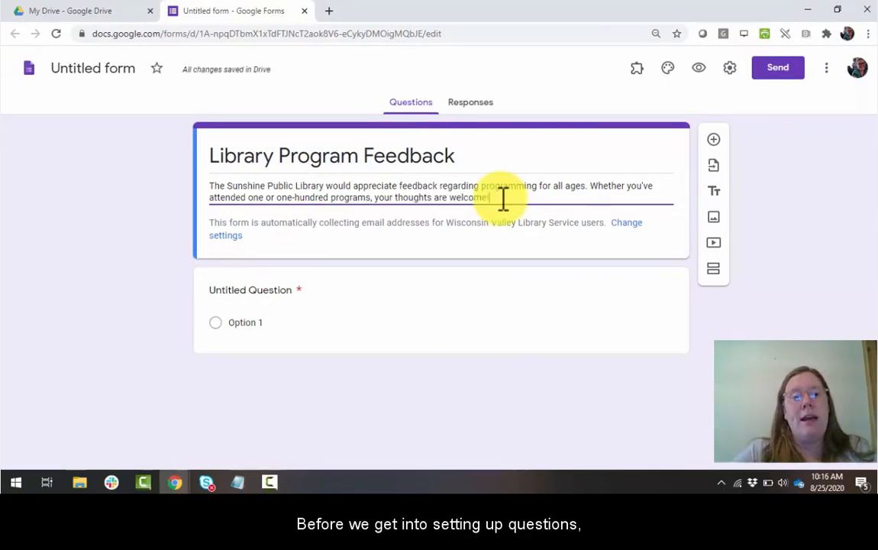
# Rename the untitled form file to match the form's title, "Library Program Feedback".
pyautogui.tripleClick(327, 159)
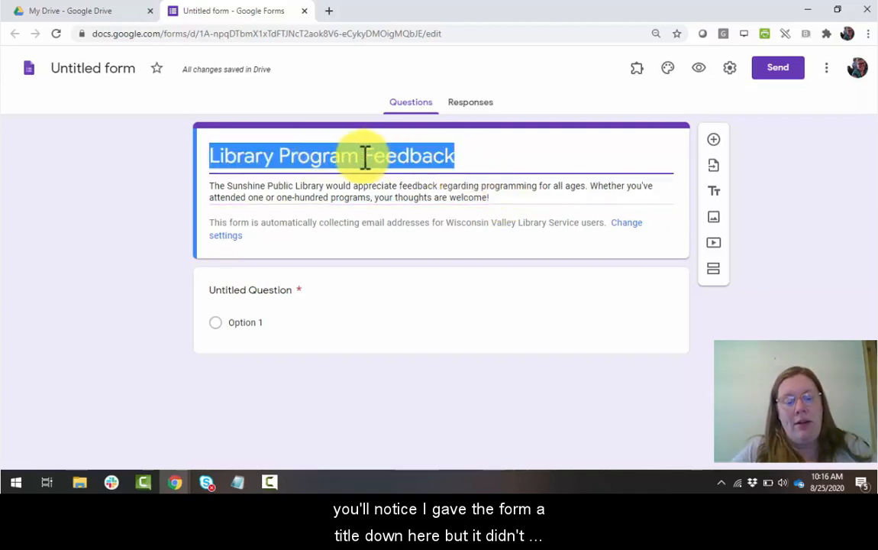
pyautogui.click(97, 69)
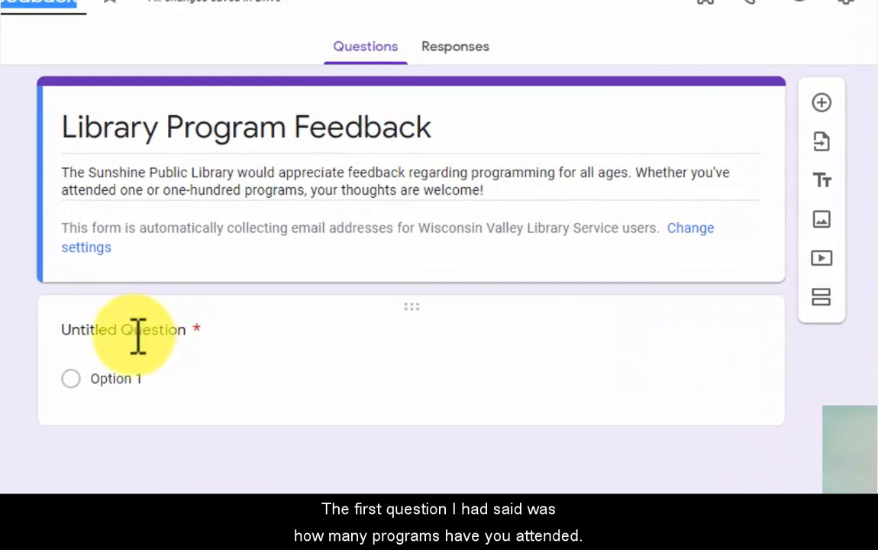
# Change the answer type of the first, still untitled question to Checkboxes.
pyautogui.click(183, 330)
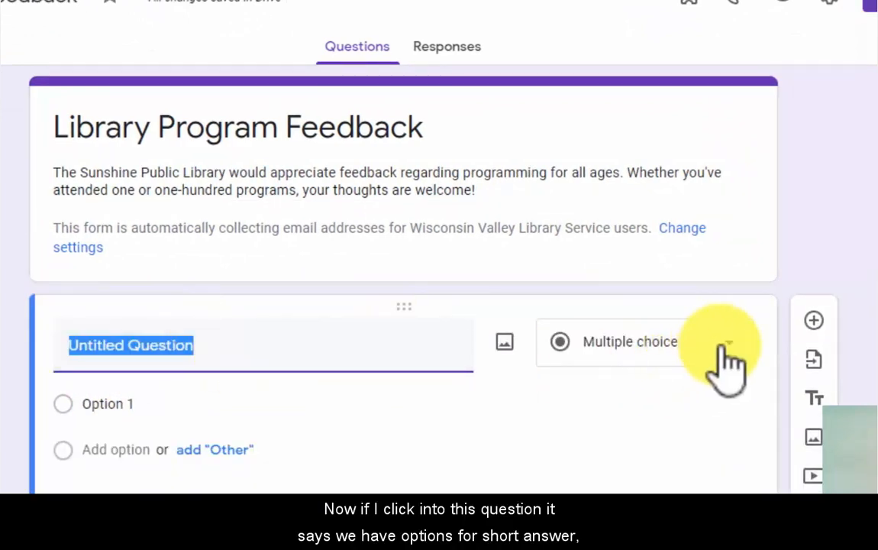
pyautogui.click(729, 358)
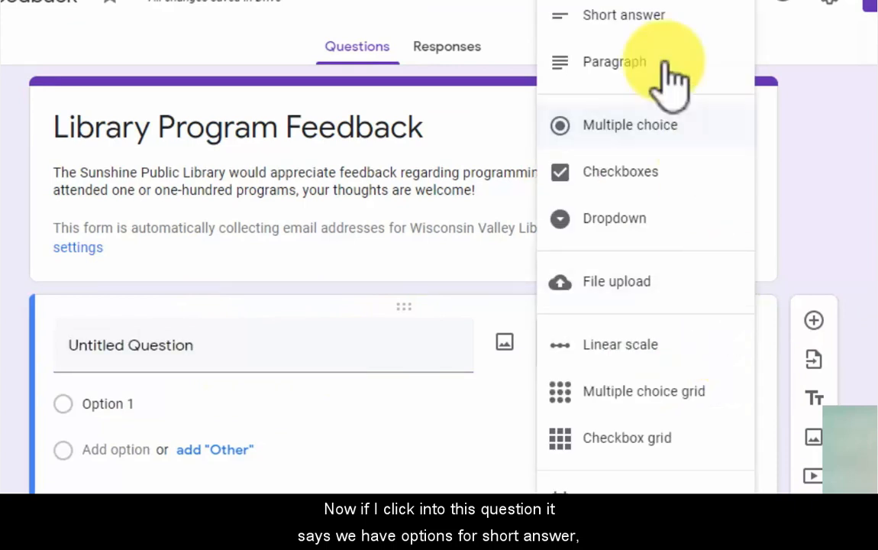
pyautogui.click(662, 171)
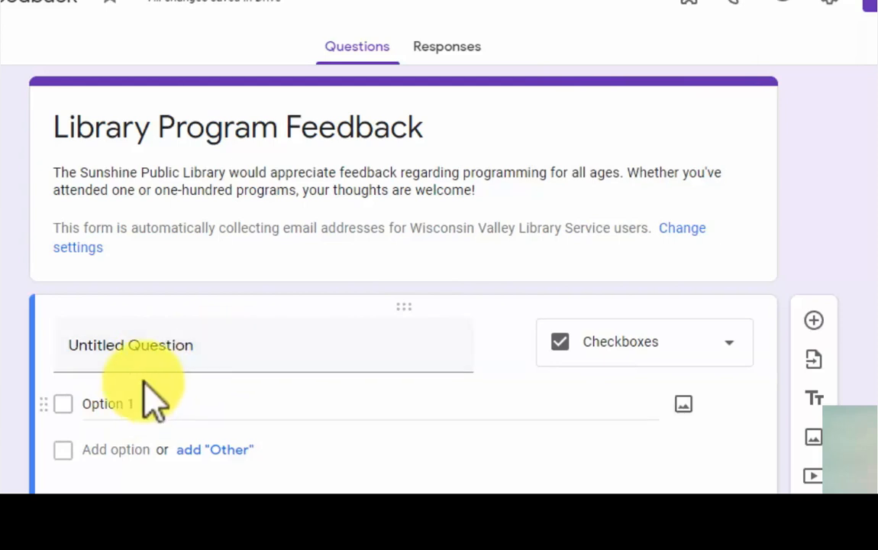
# Title the first question "How many library programs online or offline have you attended in 2020?".
pyautogui.click(169, 347)
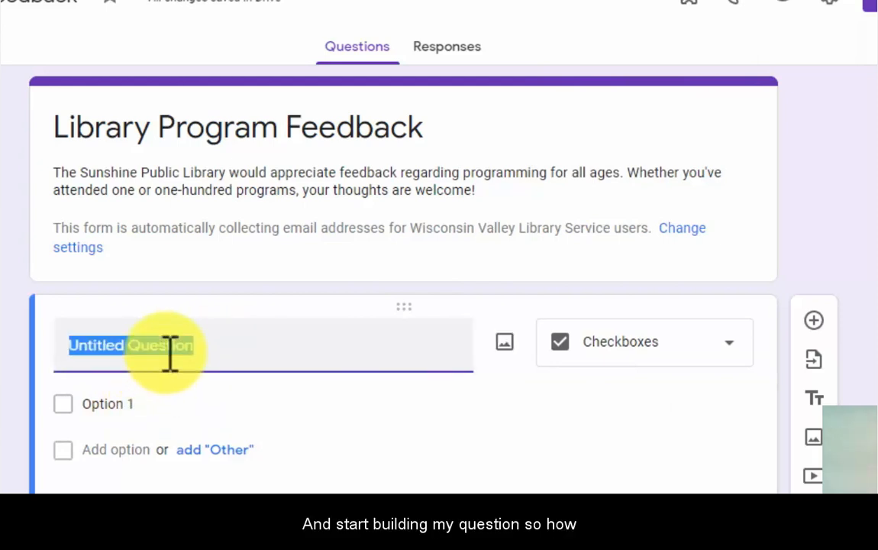
pyautogui.write('How am')
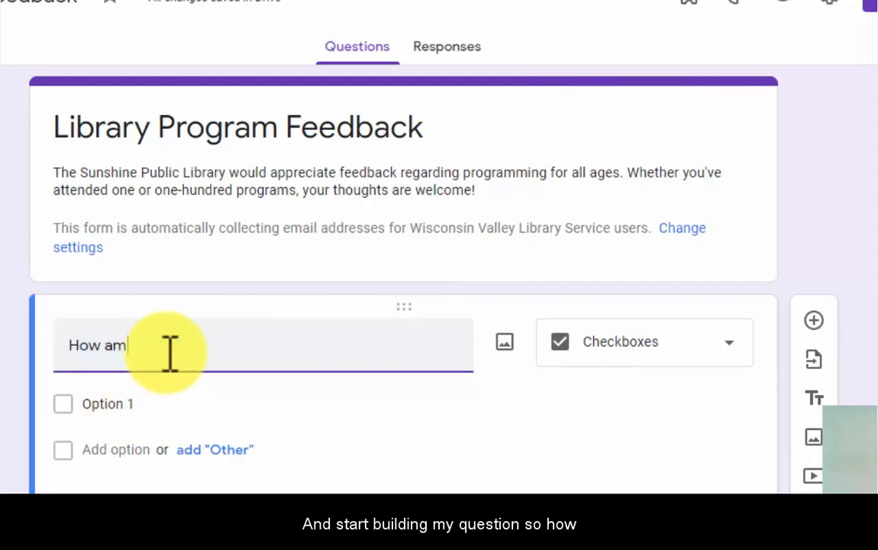
pyautogui.press('BackSpace')
pyautogui.press('BackSpace')
pyautogui.write('many programs online or offline have')
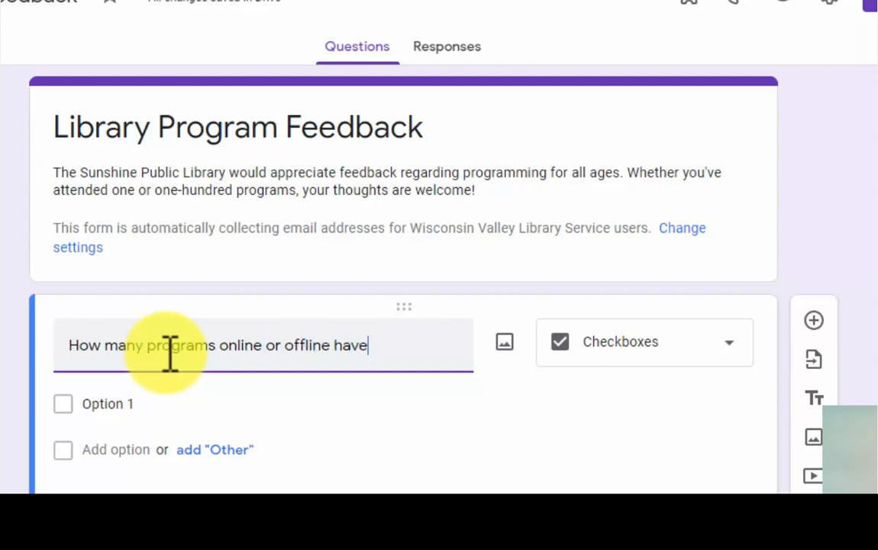
pyautogui.write(' you arrtended t')
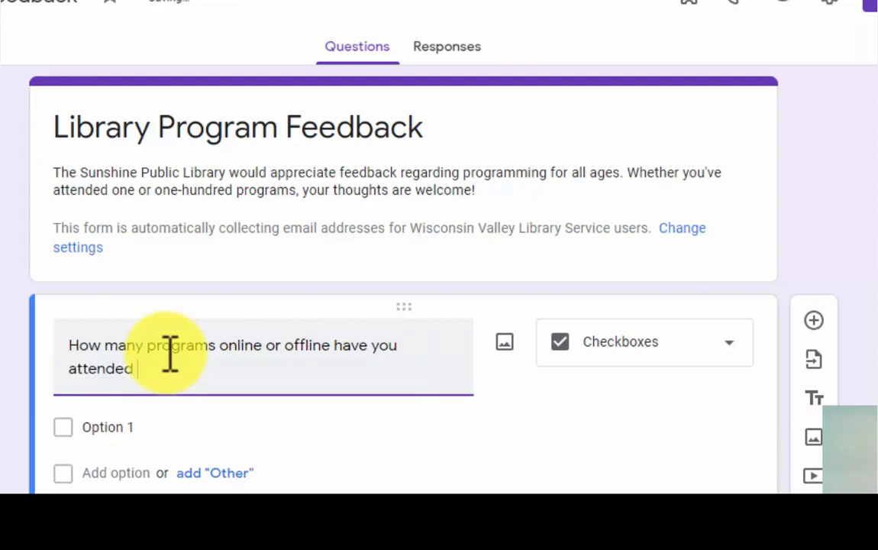
pyautogui.write('in 2020?')
pyautogui.click(150, 346)
pyautogui.write('library')
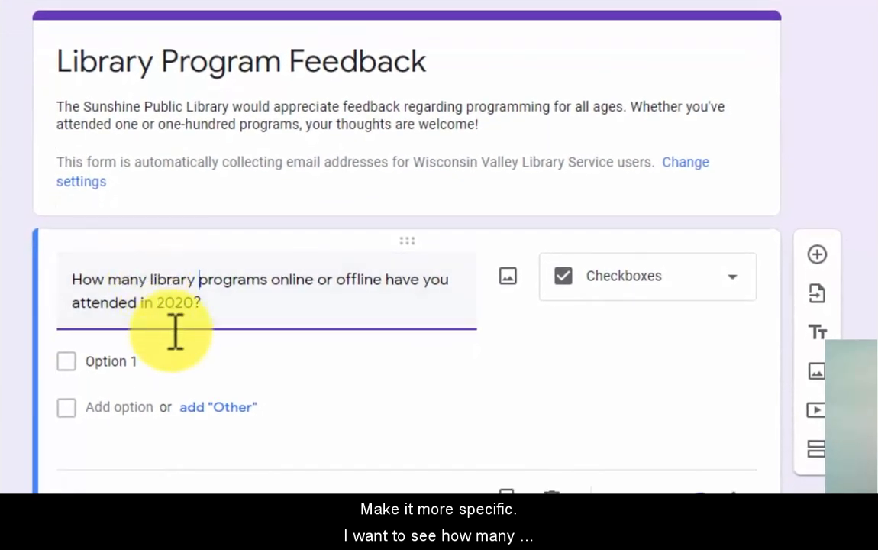
# Give the attendance question its first four answer options: 0, 1, 1-3 and 3-5.
pyautogui.click(171, 361)
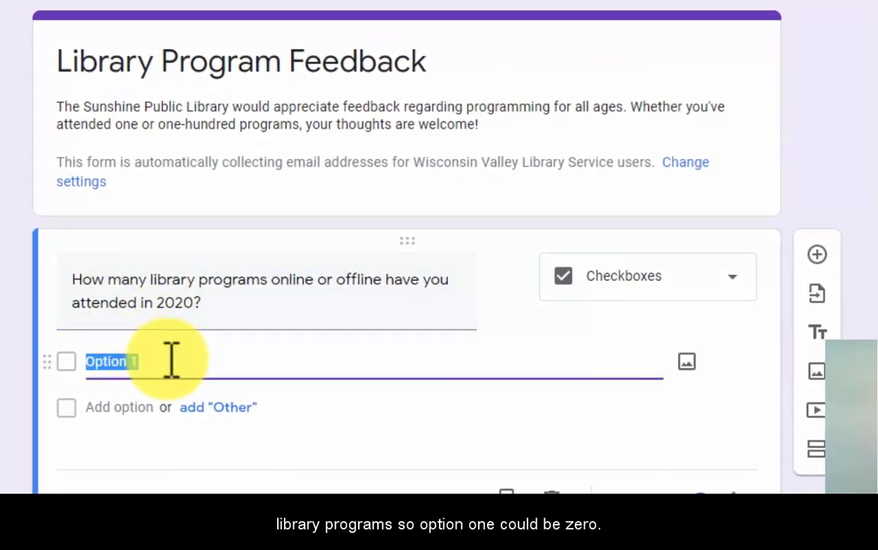
pyautogui.write('0')
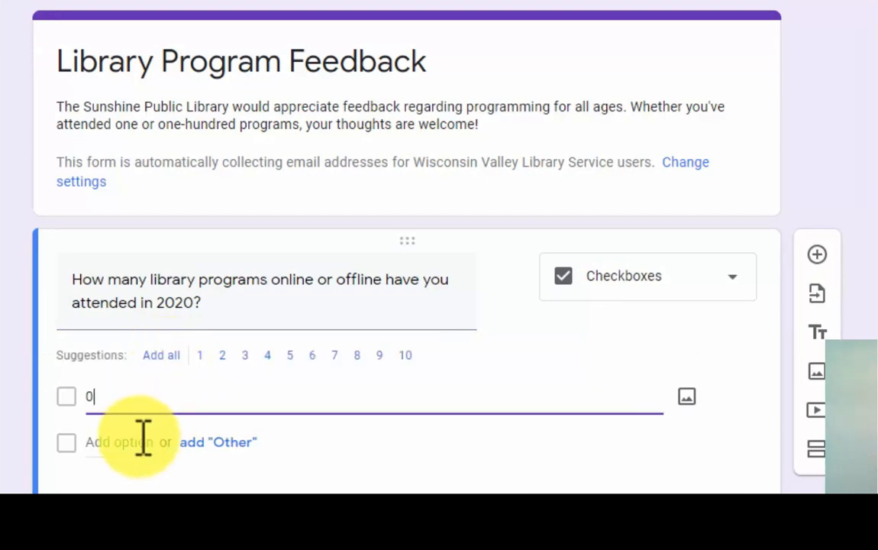
pyautogui.click(201, 357)
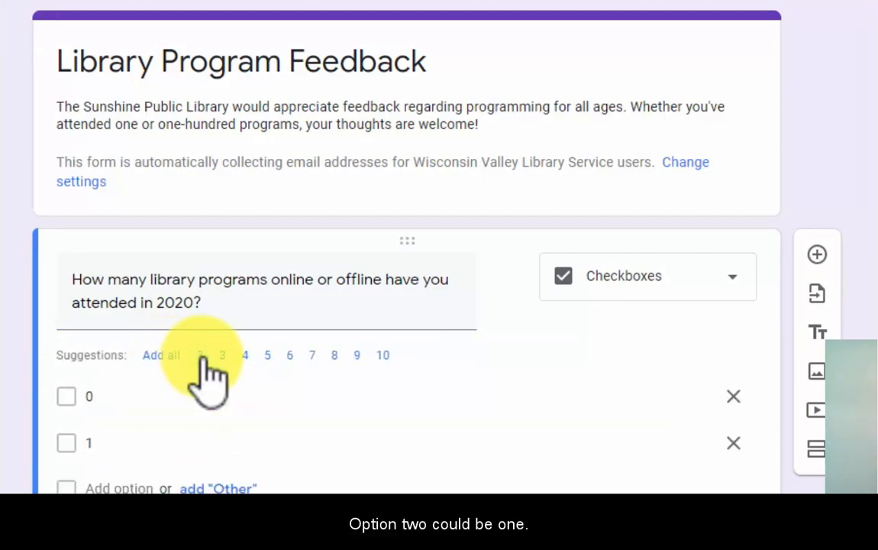
pyautogui.click(119, 461)
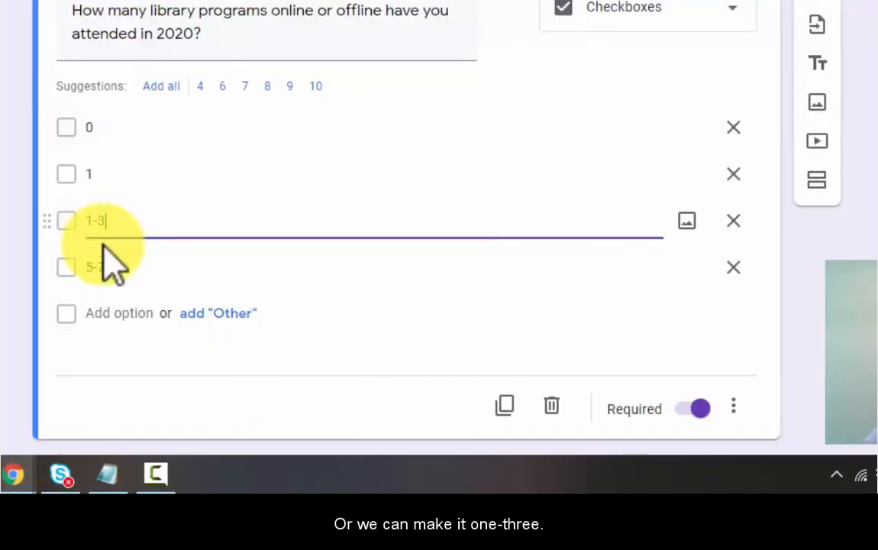
pyautogui.click(106, 265)
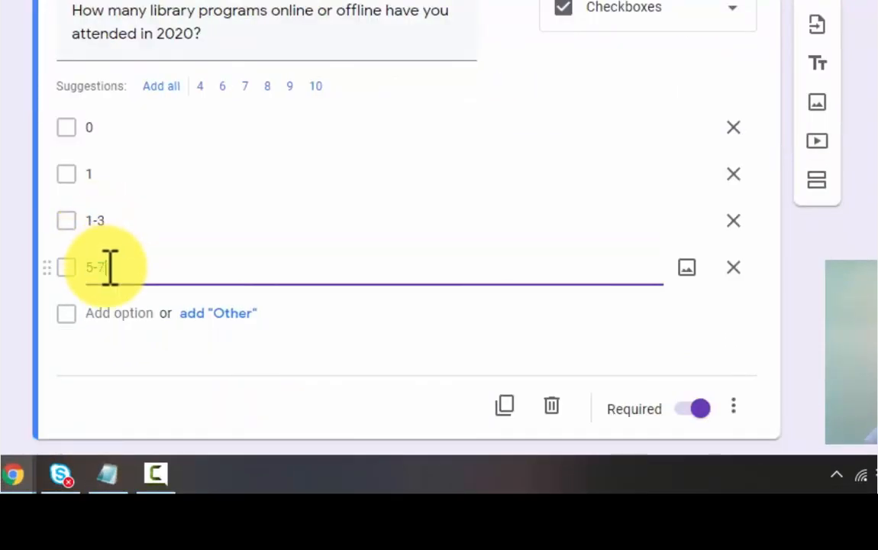
pyautogui.tripleClick(113, 267)
pyautogui.write('3-5')
# Add two more answer options to the attendance question: 5-7 and 7+.
pyautogui.click(115, 310)
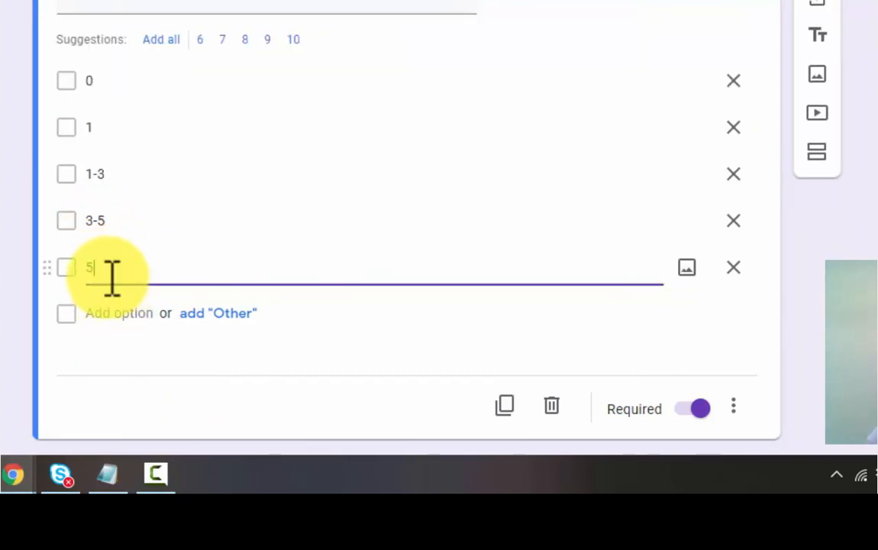
pyautogui.write('5-7')
pyautogui.click(149, 313)
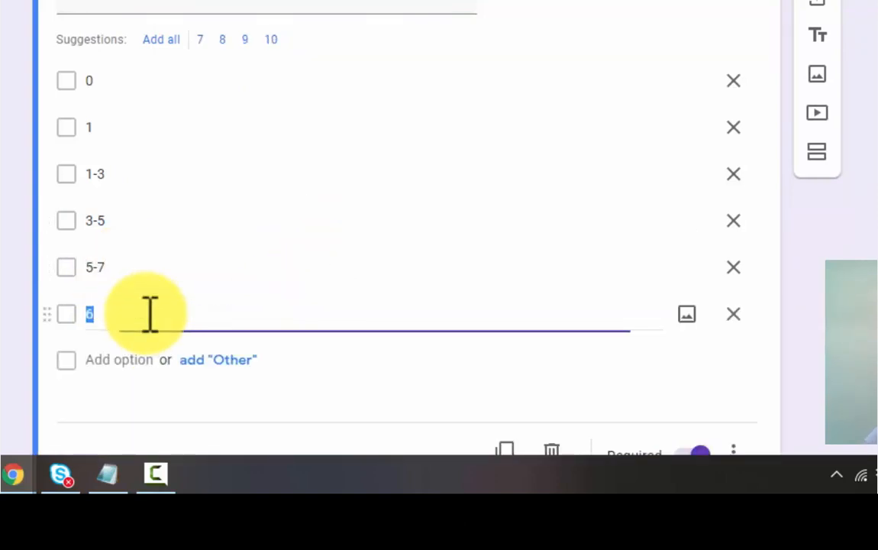
pyautogui.write('7+')
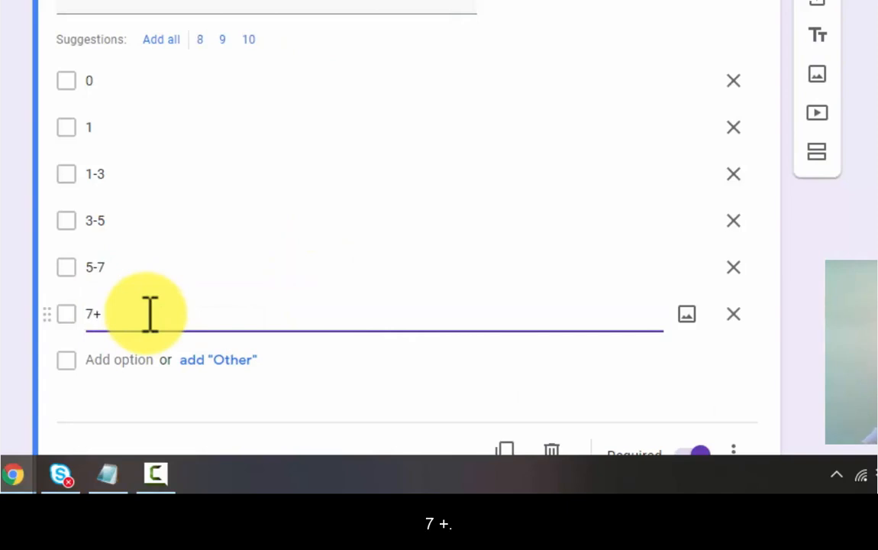
pyautogui.scroll(-2, 318, 220)
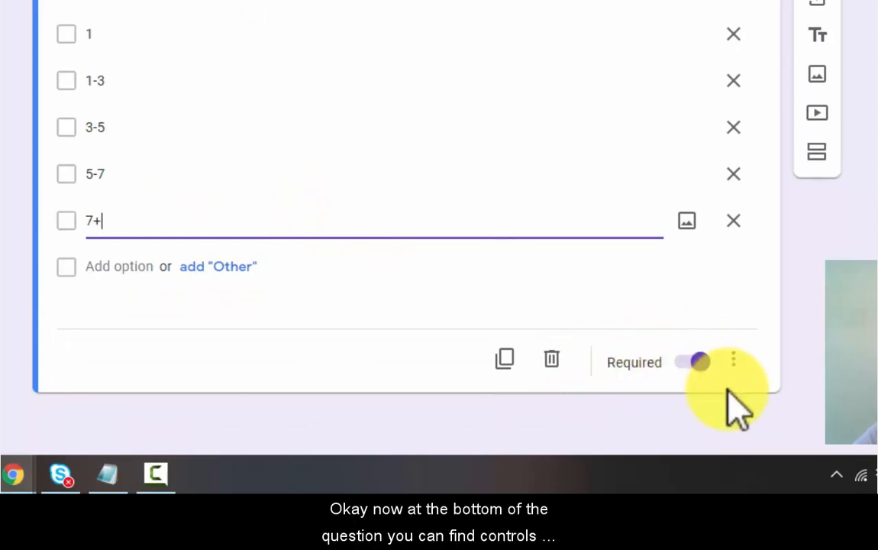
pyautogui.click(699, 364)
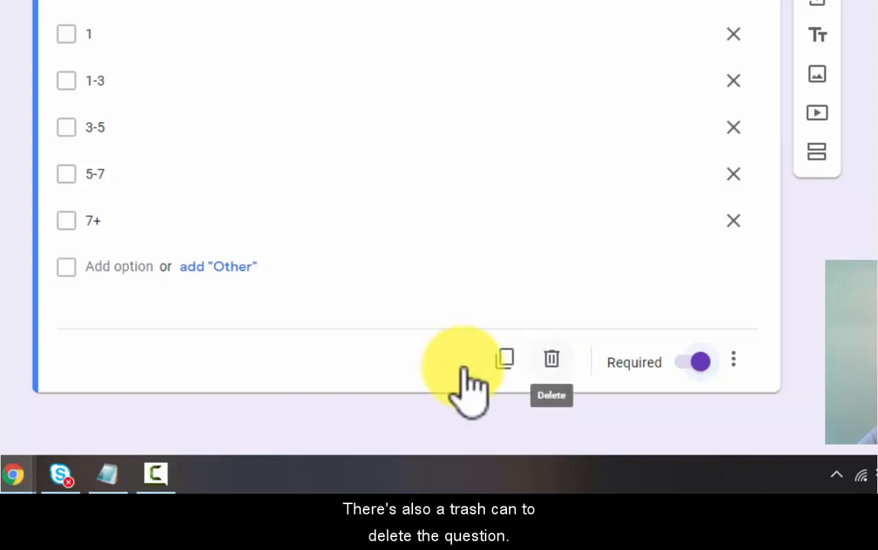
pyautogui.scroll(1, 474, 378)
pyautogui.scroll(2, 473, 378)
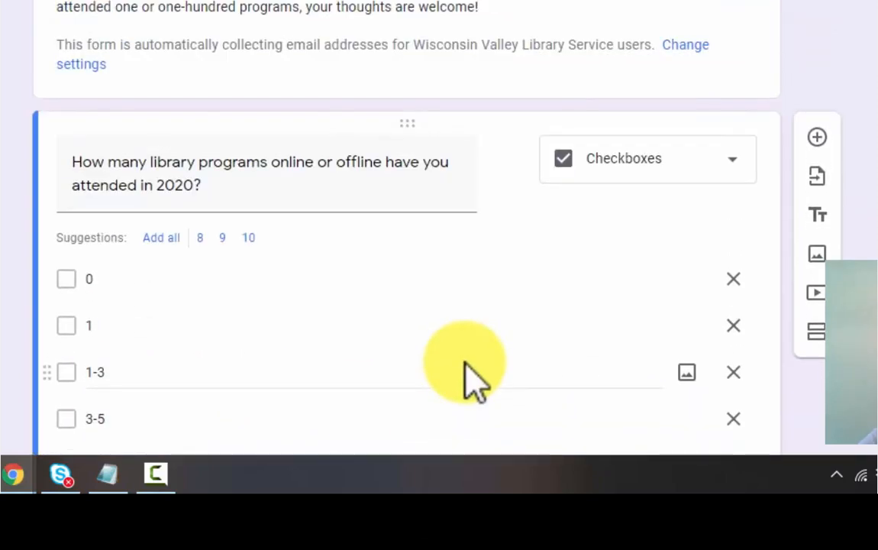
# Add a new question below the attendance question and begin its title with "Which age range".
pyautogui.scroll(-3, 473, 378)
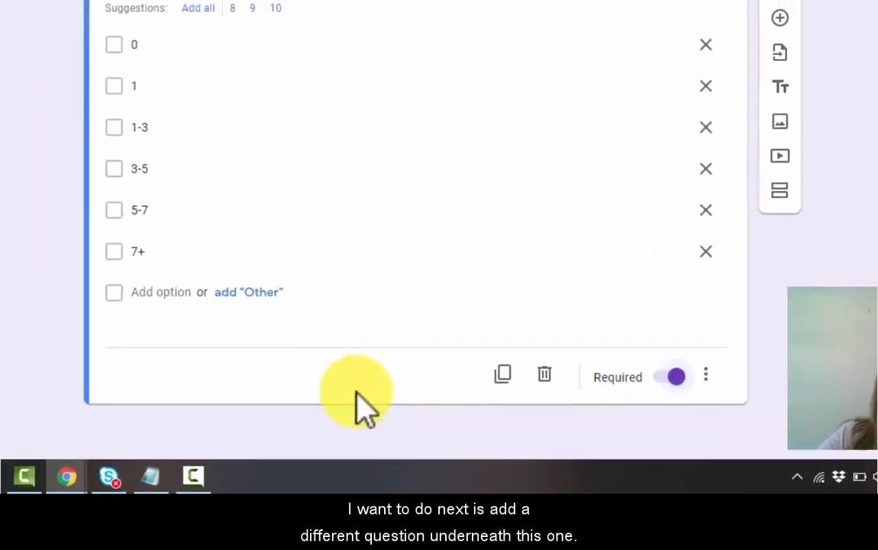
pyautogui.scroll(1, 359, 404)
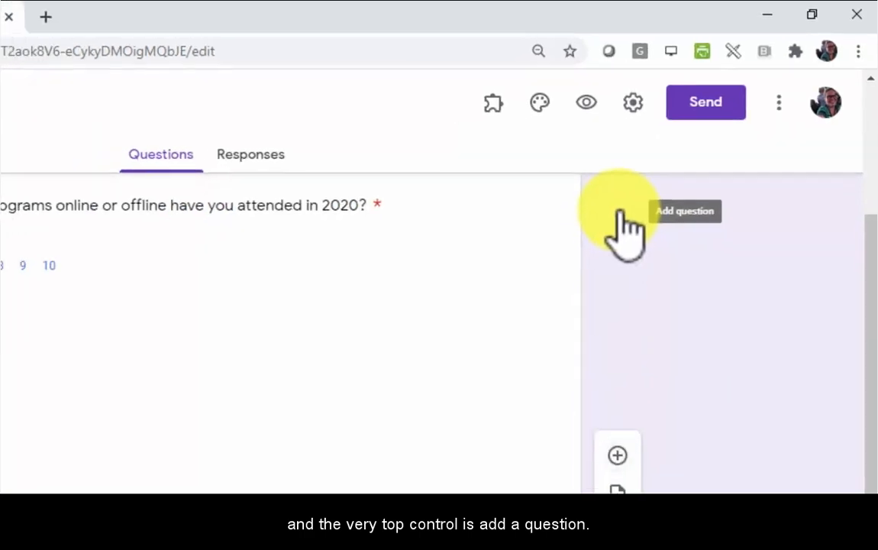
pyautogui.click(621, 218)
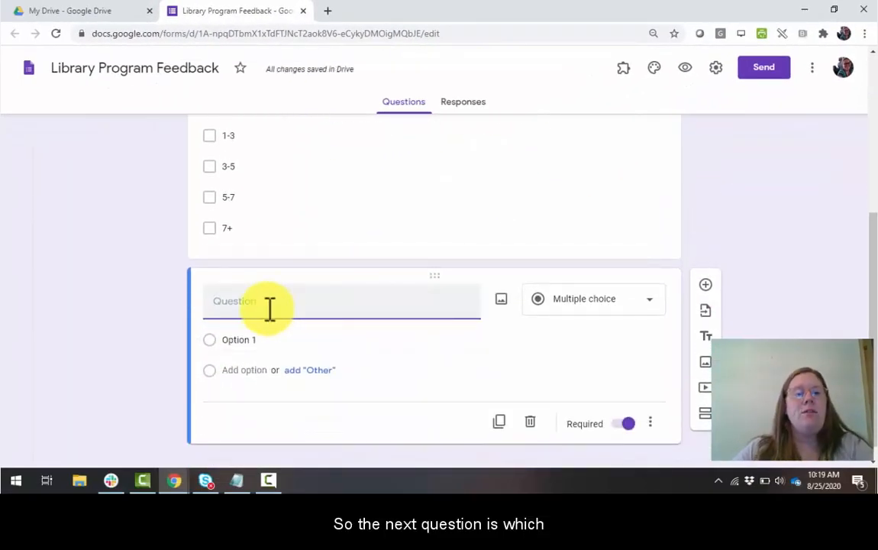
pyautogui.write('Which ')
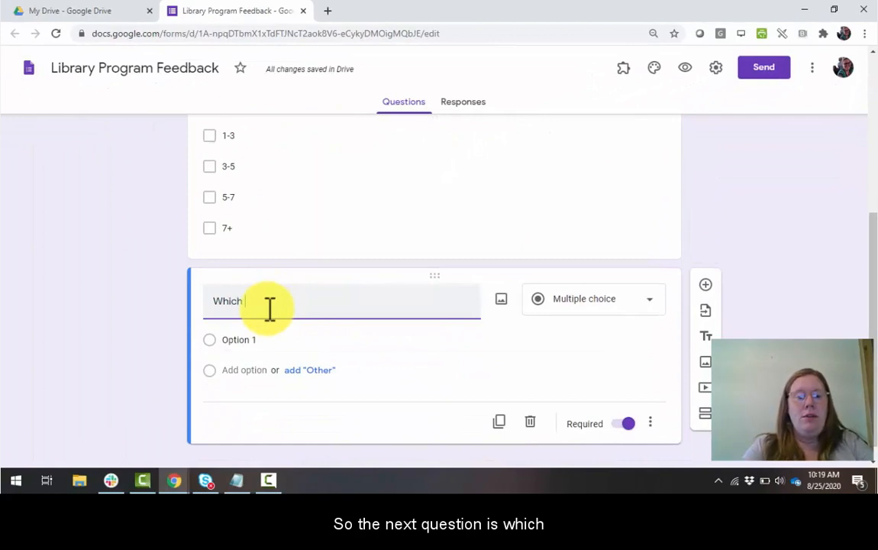
pyautogui.write('age range')
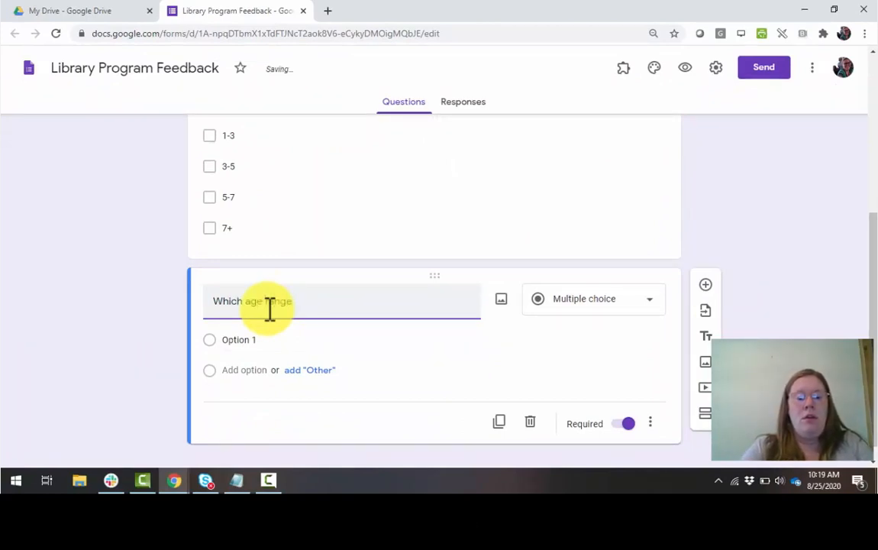
pyautogui.write(' applies')
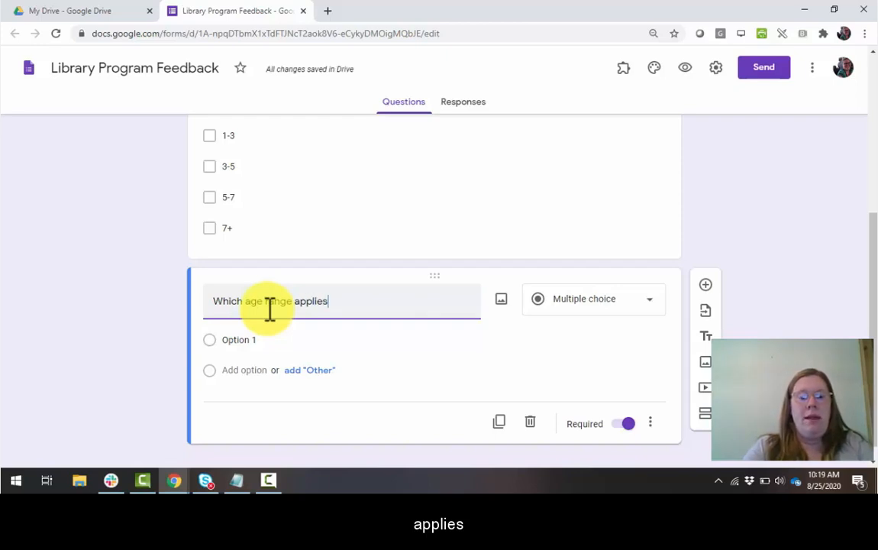
pyautogui.press('BackSpace')
pyautogui.press('BackSpace')
pyautogui.press('BackSpace')
pyautogui.press('BackSpace')
pyautogui.press('BackSpace')
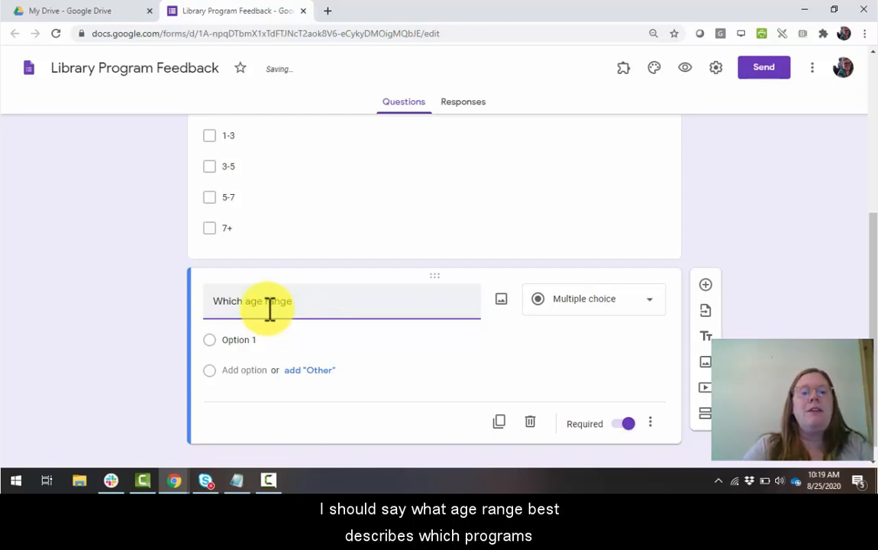
# Complete the second question's title with "best describes which programs you have attended?", keeping the Multiple choice answer type.
pyautogui.write('best describes whi')
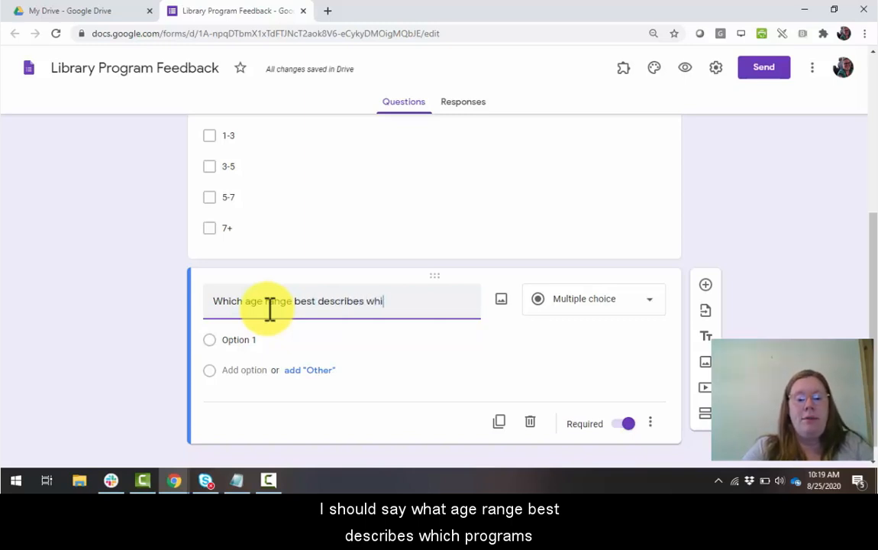
pyautogui.write('ch programs')
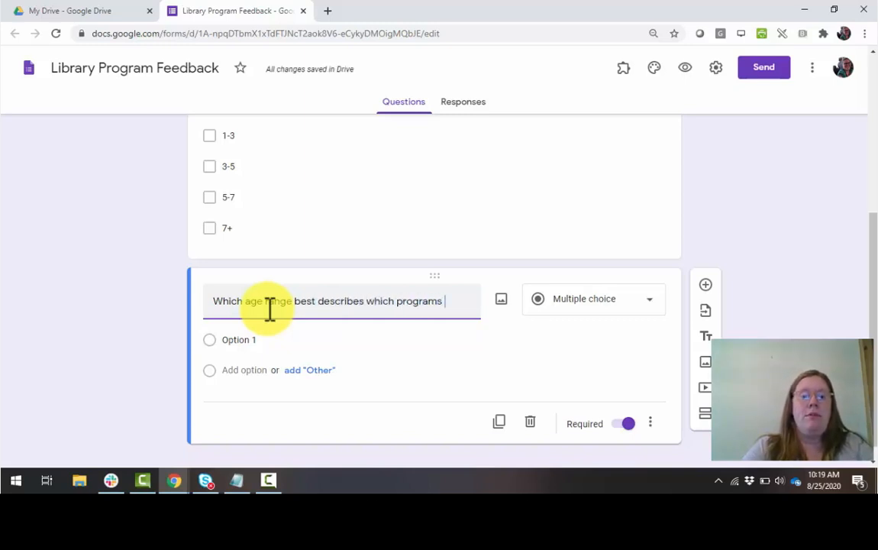
pyautogui.write(' you have atte')
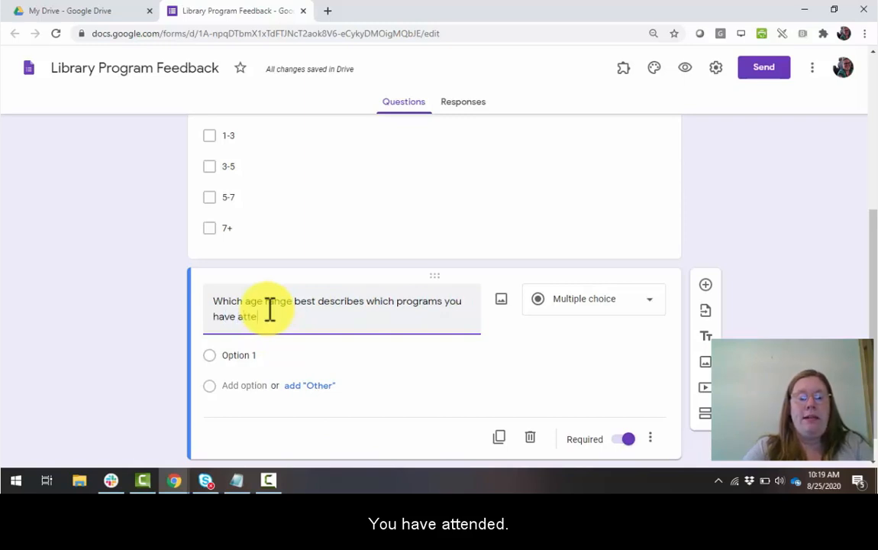
pyautogui.write('nded?')
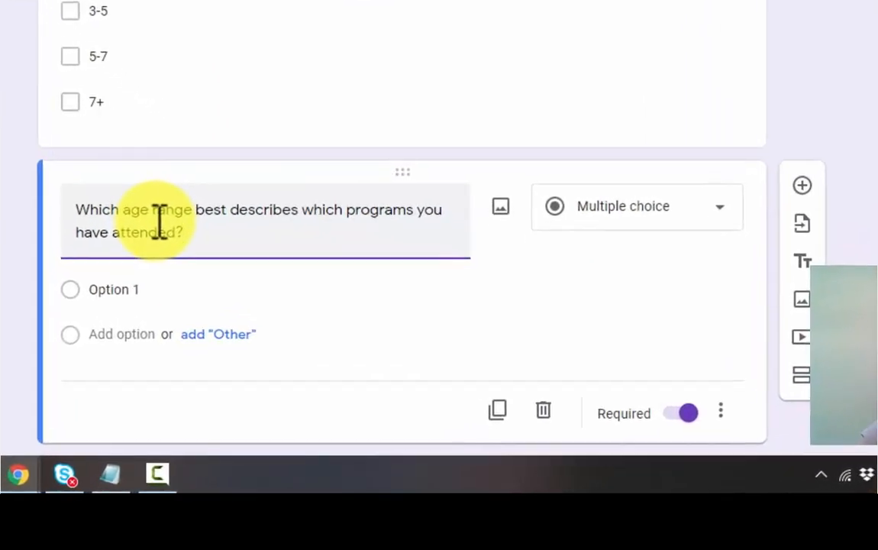
pyautogui.click(716, 210)
pyautogui.click(251, 231)
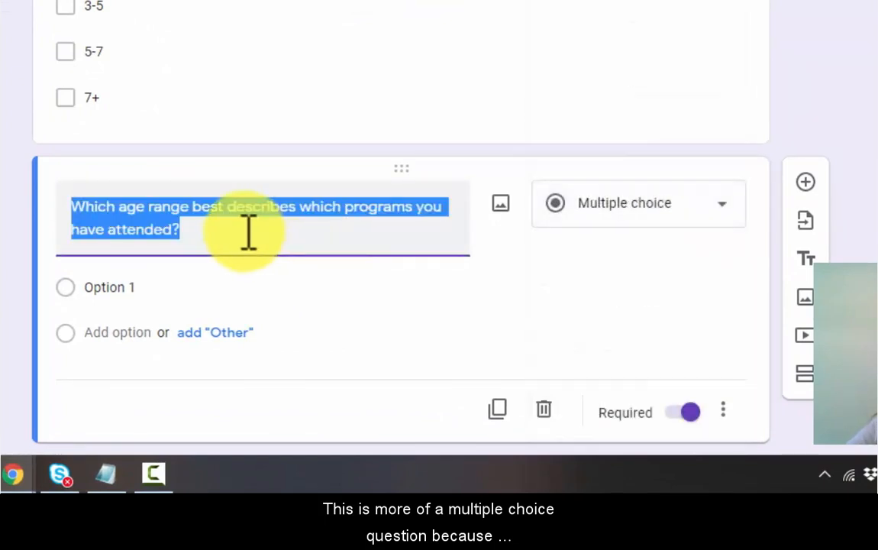
pyautogui.click(237, 232)
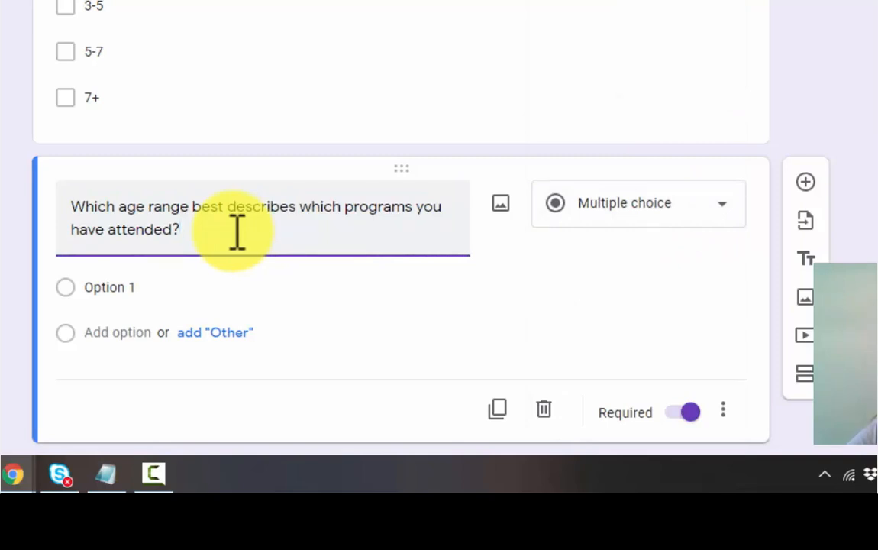
# Give the age-range question the answer options Children's, Teens and Adults.
pyautogui.click(124, 288)
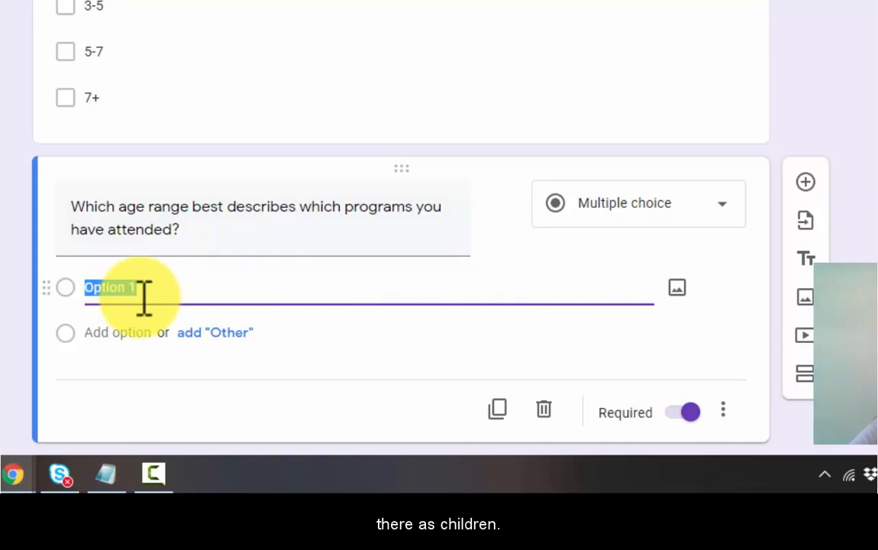
pyautogui.write("Children's")
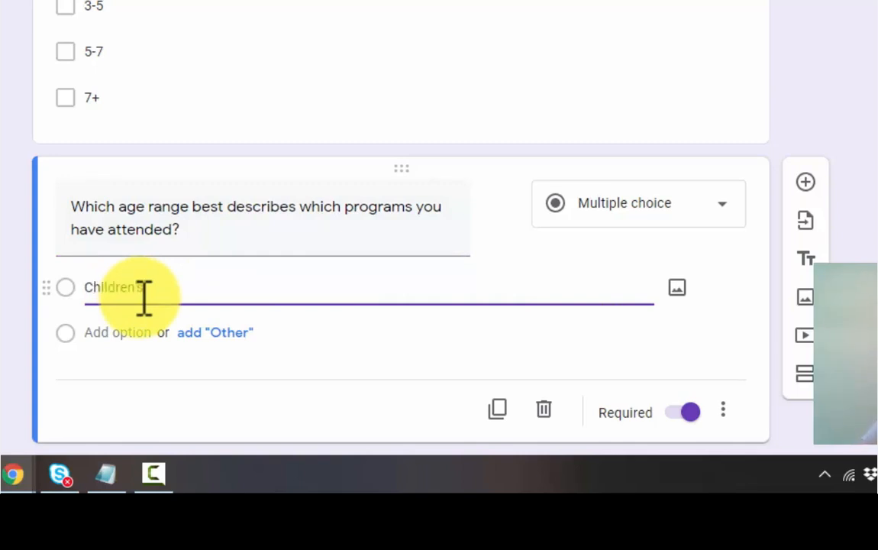
pyautogui.click(142, 331)
pyautogui.write('Te')
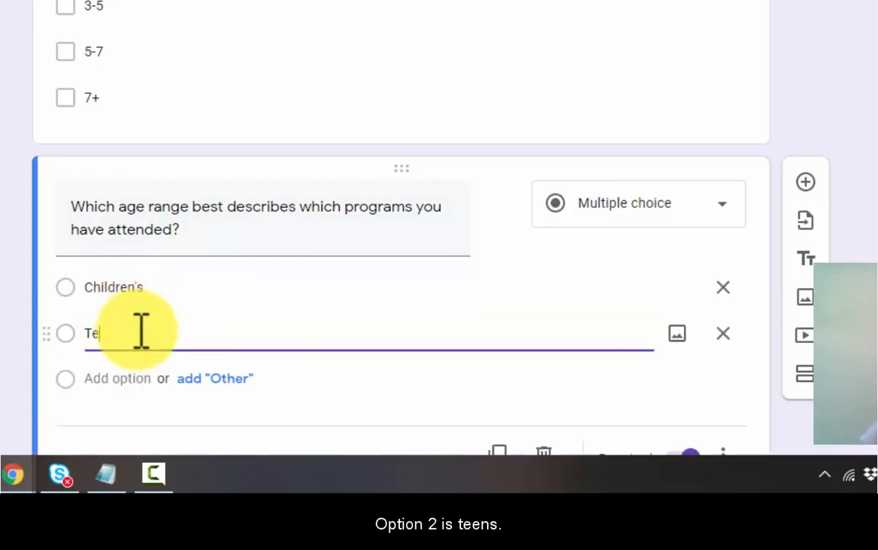
pyautogui.click(142, 379)
pyautogui.write('Adults')
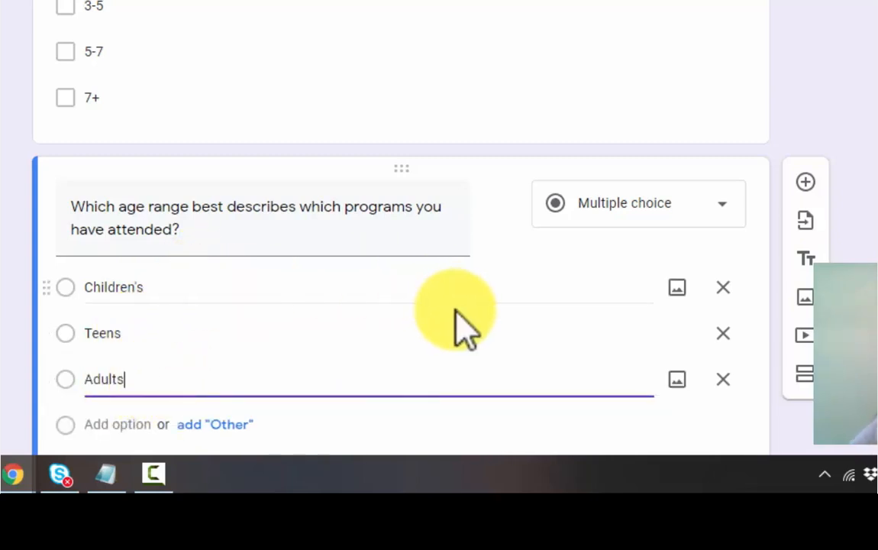
# Add a Checkboxes question titled "Which programs have you attended?" below the age-range question.
pyautogui.scroll(-2, 462, 313)
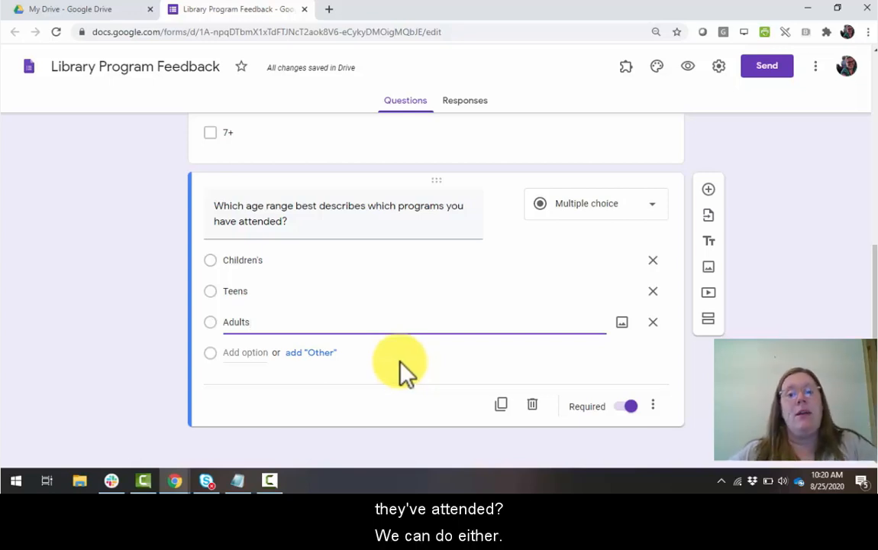
pyautogui.click(709, 190)
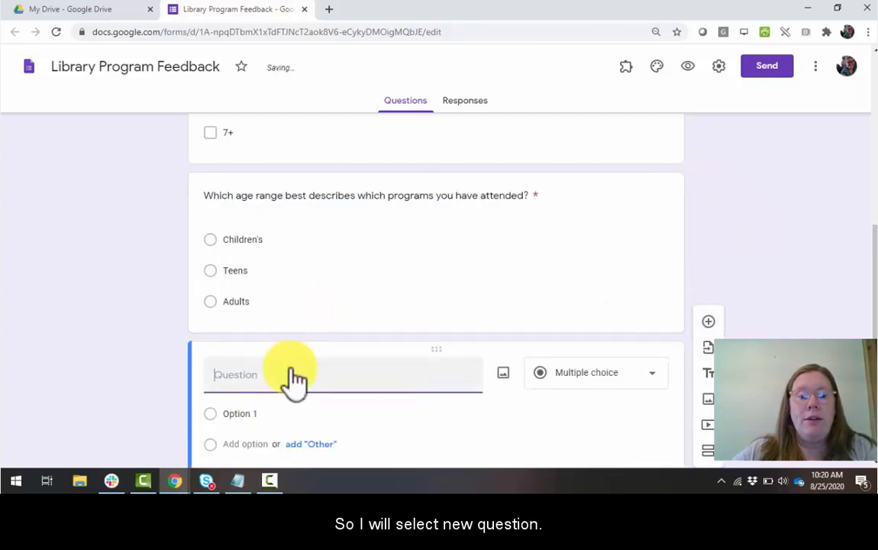
pyautogui.write('Which P')
pyautogui.press('BackSpace')
pyautogui.write('programs')
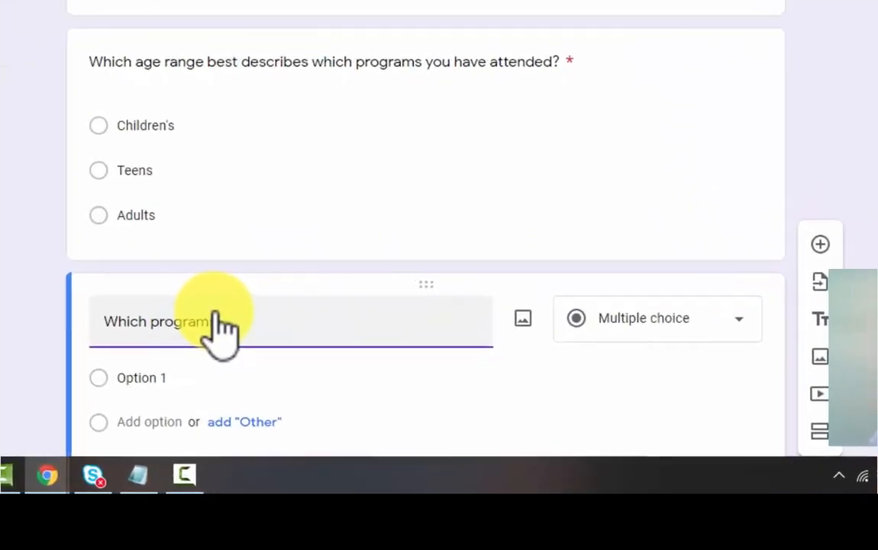
pyautogui.write(' have yo')
pyautogui.write('u attended?')
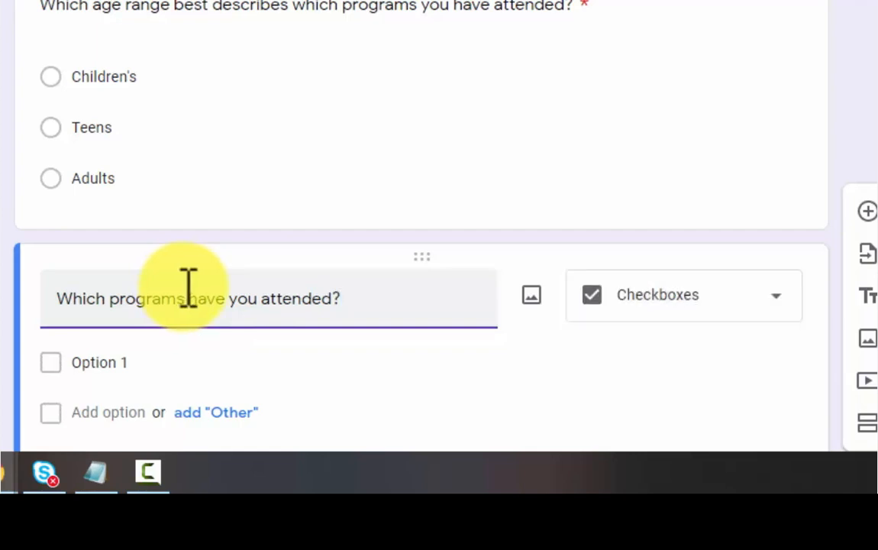
# Name the first answer option of the programs question "Live Storytime (Facebook)".
pyautogui.scroll(-2, 255, 260)
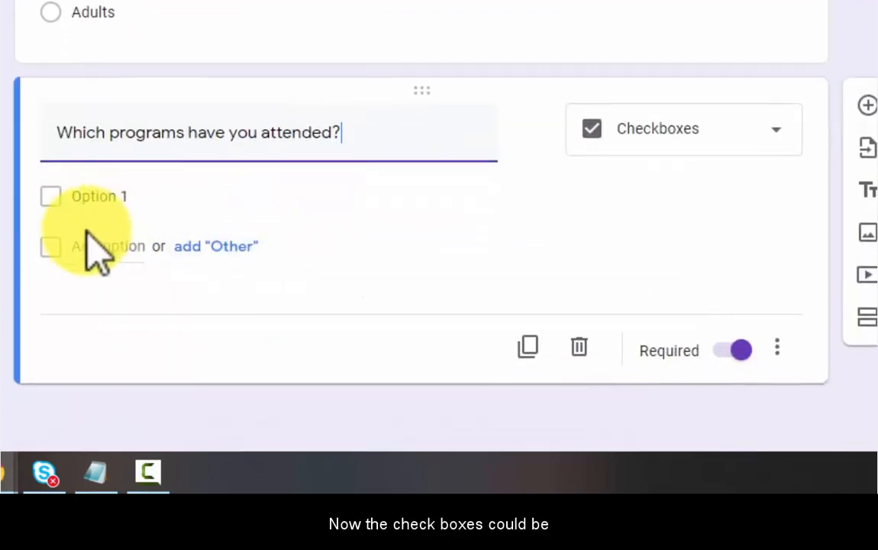
pyautogui.click(91, 196)
pyautogui.write('St')
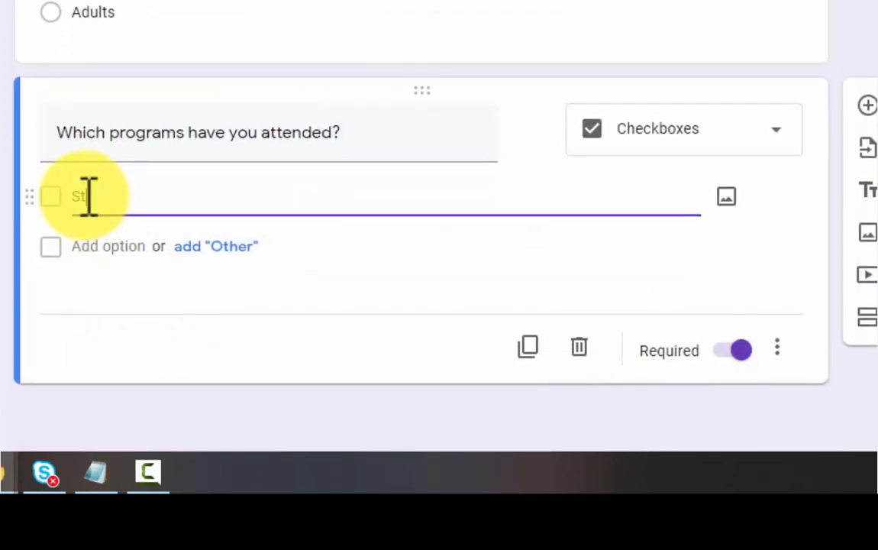
pyautogui.write('orytime')
pyautogui.press('BackSpace')
pyautogui.press('BackSpace')
pyautogui.press('BackSpace')
pyautogui.press('BackSpace')
pyautogui.press('BackSpace')
pyautogui.press('BackSpace')
pyautogui.press('BackSpace')
pyautogui.press('BackSpace')
pyautogui.write('V')
pyautogui.write('Li')
pyautogui.write('ve Storytime ')
pyautogui.write('(Facebook')
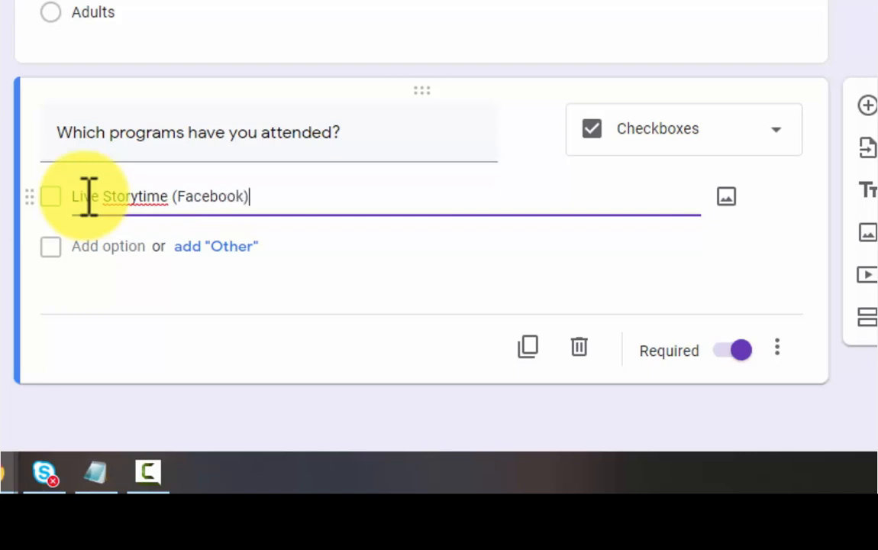
pyautogui.write(')')
pyautogui.click(82, 246)
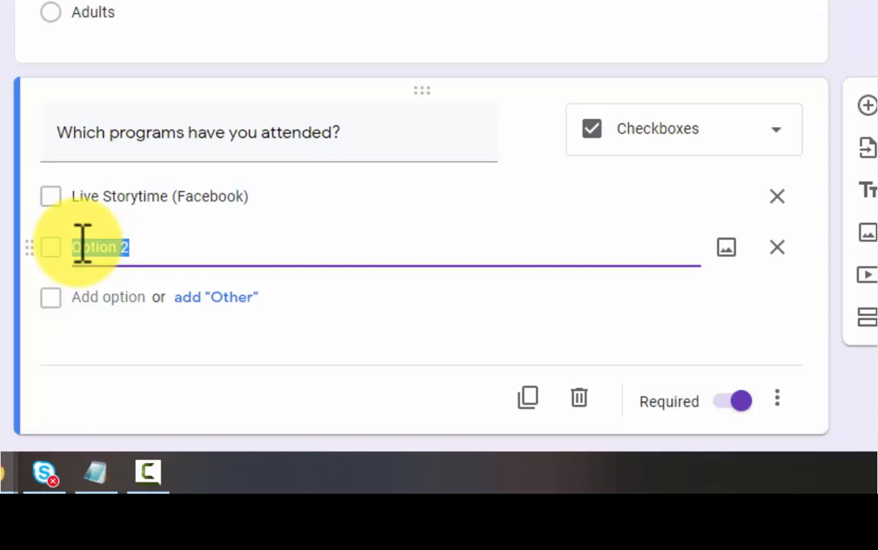
pyautogui.write('On')
pyautogui.press('BackSpace')
pyautogui.write('Vi')
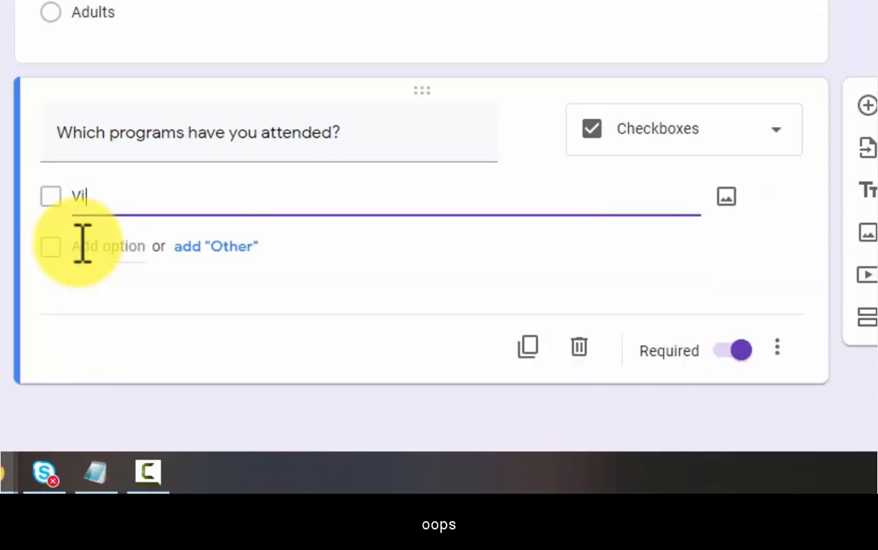
pyautogui.hotkey('ctrl', 'z')
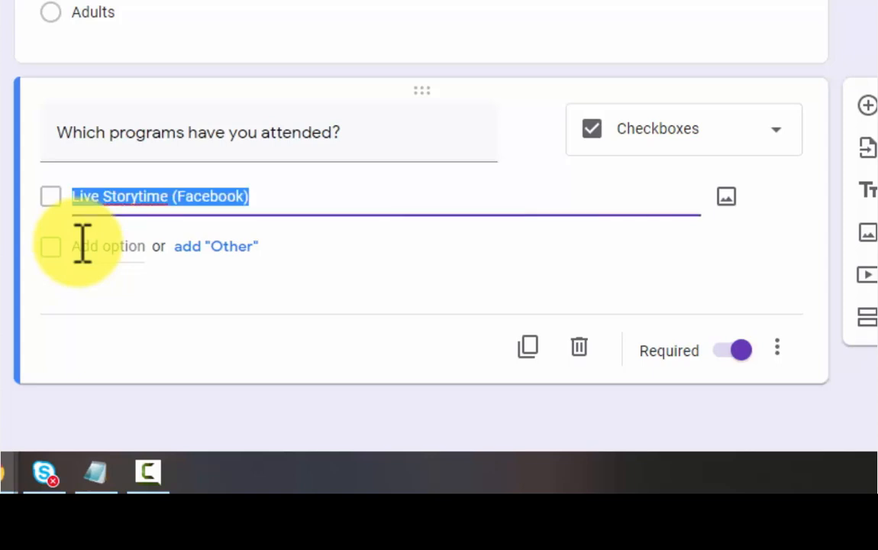
# Add "Virtual Book Club" as the second answer option of the programs question.
pyautogui.click(82, 245)
pyautogui.write('Vir')
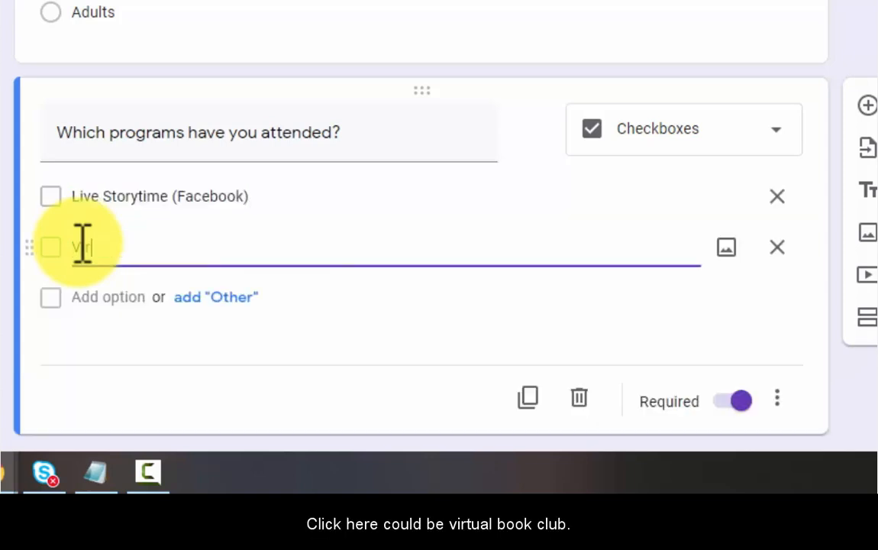
pyautogui.write('tual Book CLu')
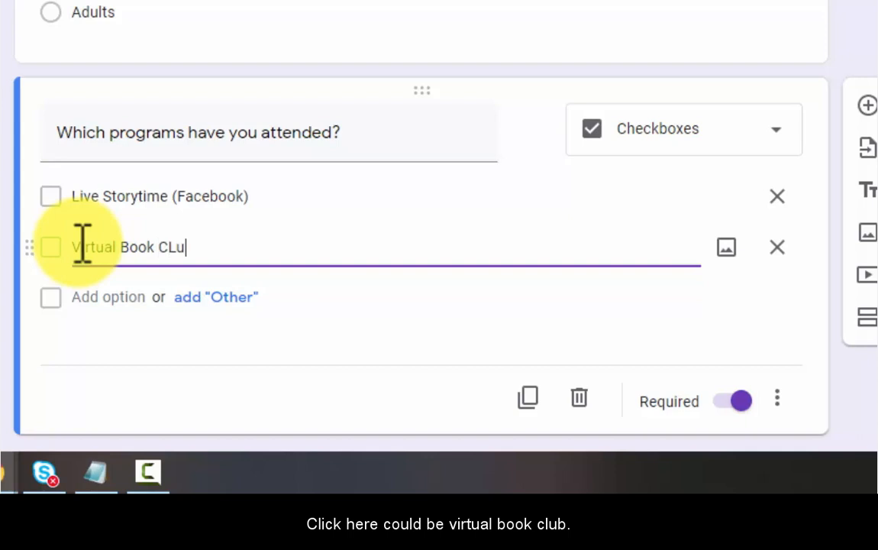
pyautogui.press('BackSpace')
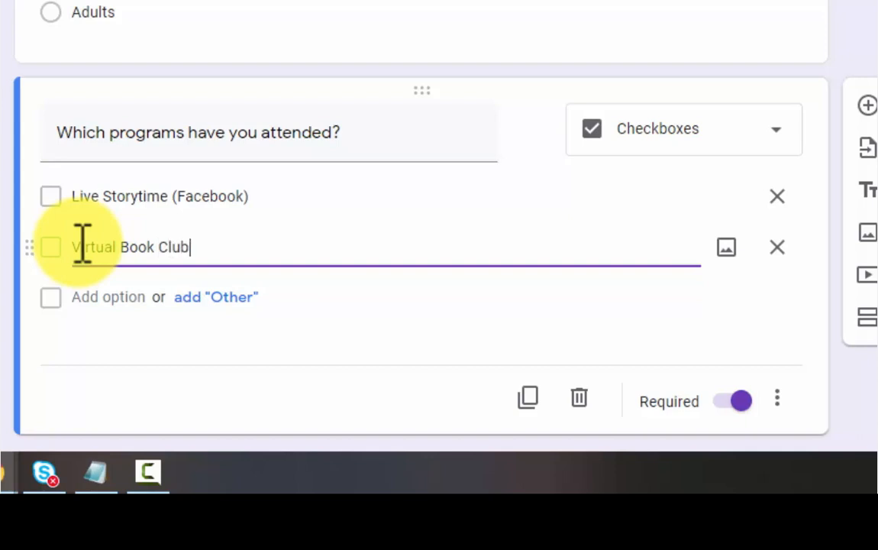
# Add "Virtual Musical Performance" as the third answer option of the programs question.
pyautogui.click(101, 297)
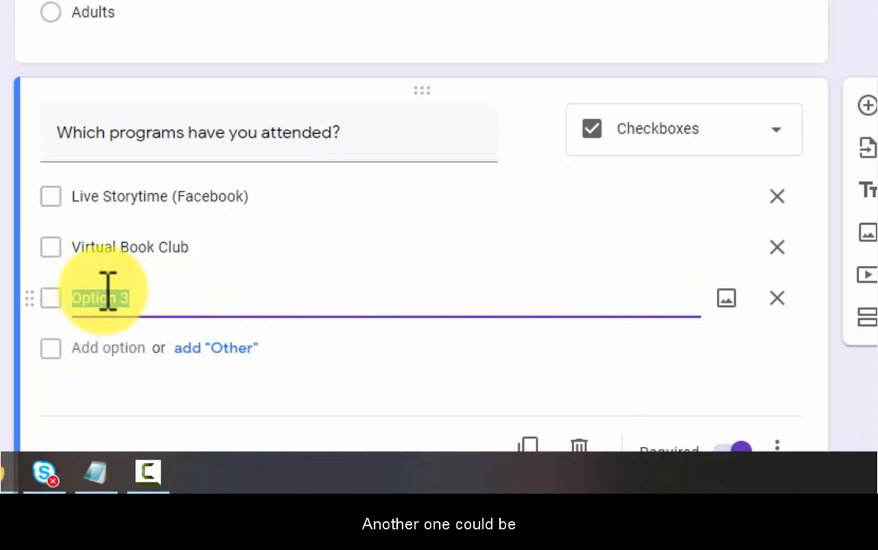
pyautogui.write('Mus')
pyautogui.press('BackSpace')
pyautogui.press('BackSpace')
pyautogui.press('BackSpace')
pyautogui.press('BackSpace')
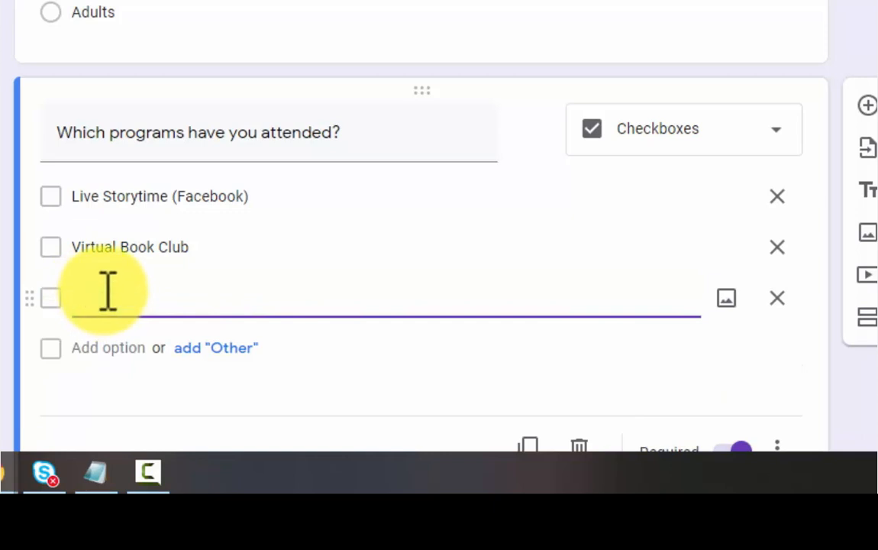
pyautogui.write('Virtual M')
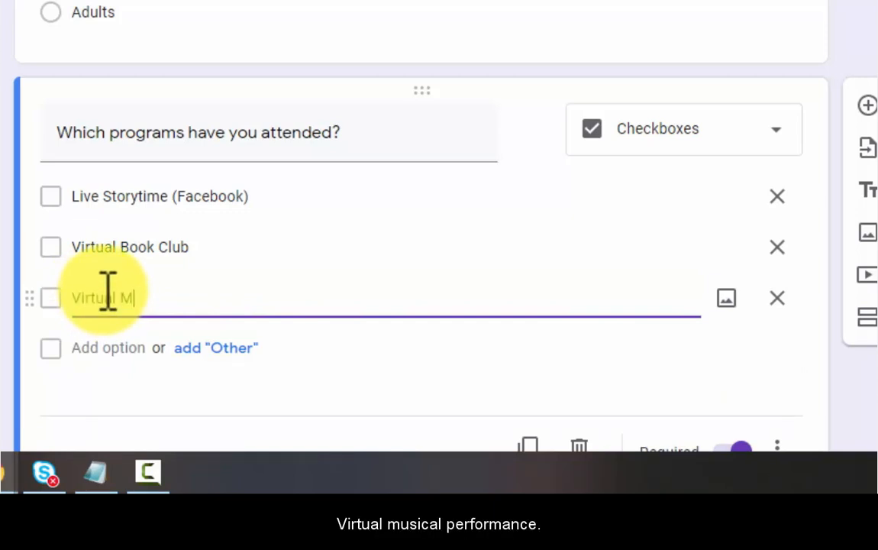
pyautogui.write('usical Performance')
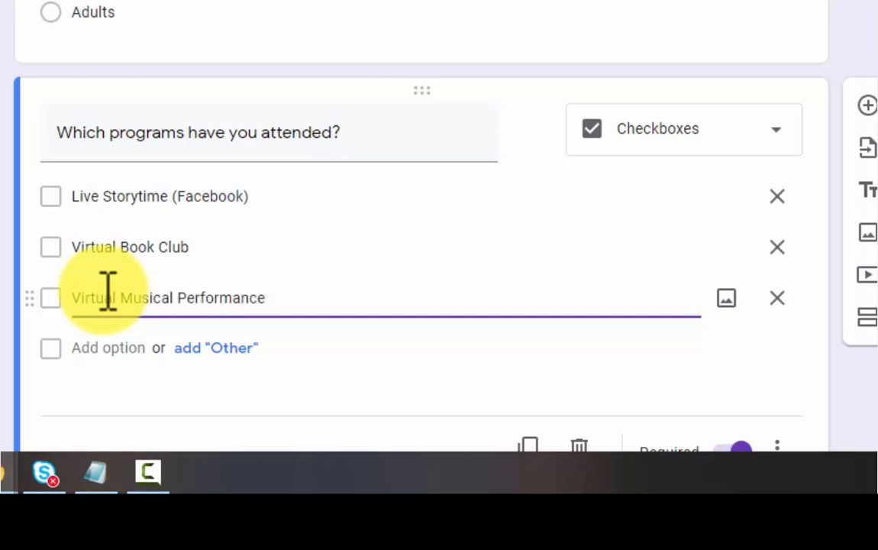
# Add "Virtual Summer Program Performance" as the fourth answer option of the programs question.
pyautogui.click(104, 348)
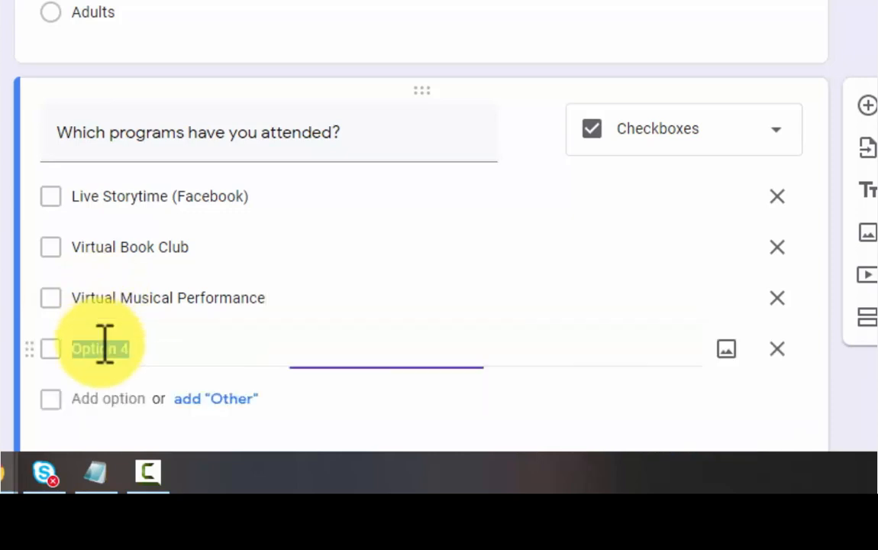
pyautogui.write('S')
pyautogui.press('BackSpace')
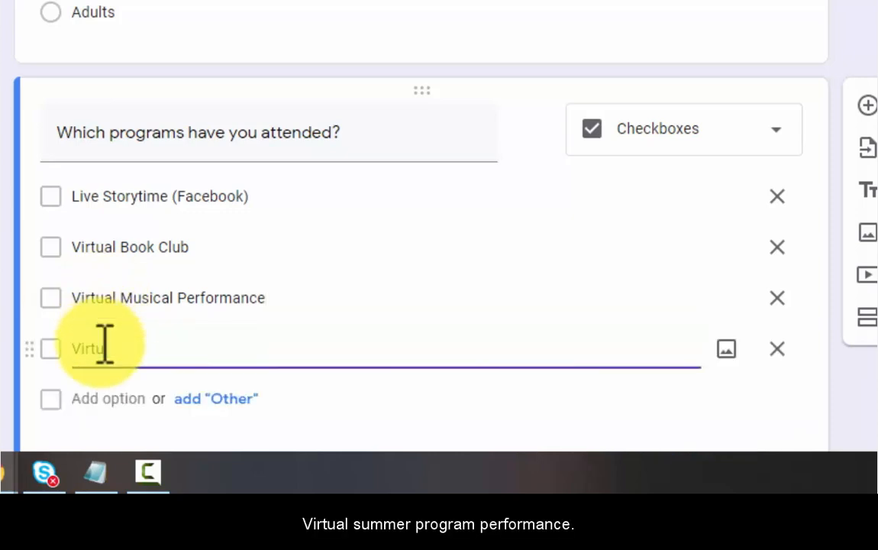
pyautogui.write('Virtual Summer Program Performance')
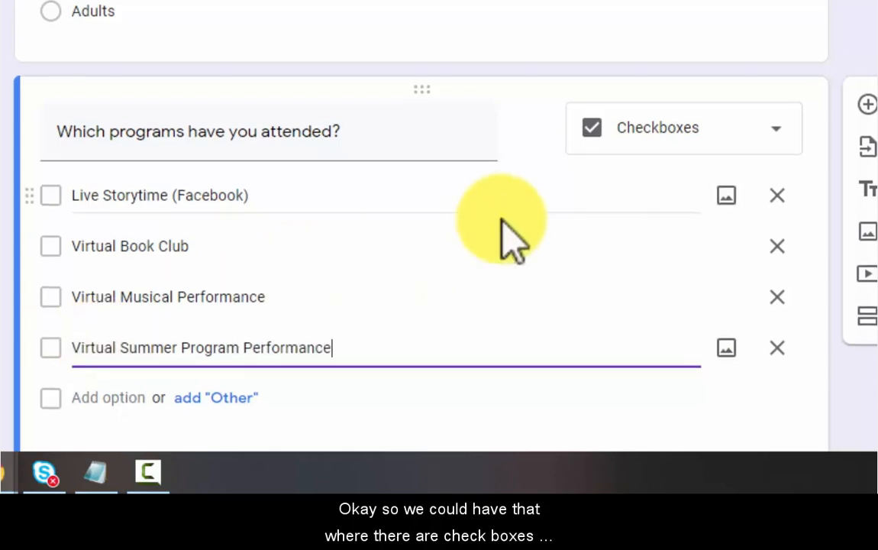
pyautogui.scroll(-2, 510, 237)
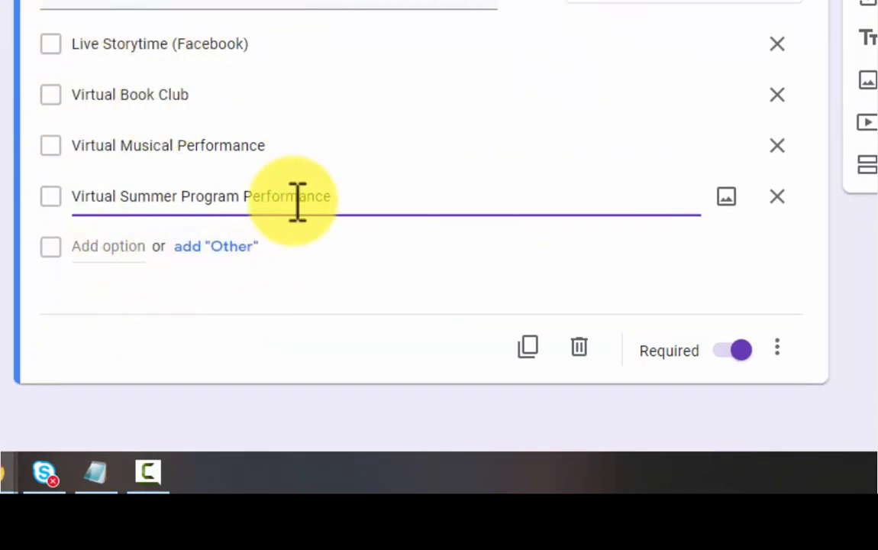
pyautogui.click(780, 350)
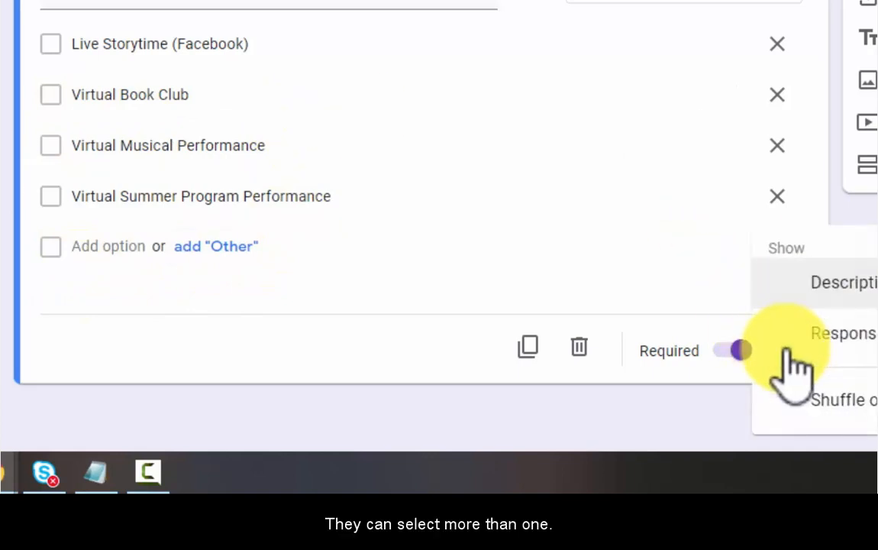
pyautogui.click(540, 191)
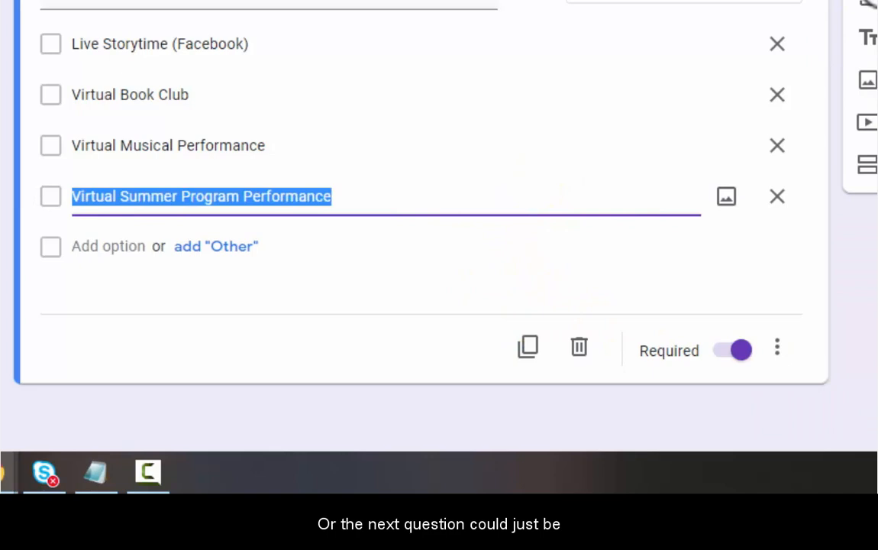
# Add a new question below the checkbox programs question and set its answer type to Paragraph.
pyautogui.click(869, 0)
pyautogui.scroll(-1, 333, 245)
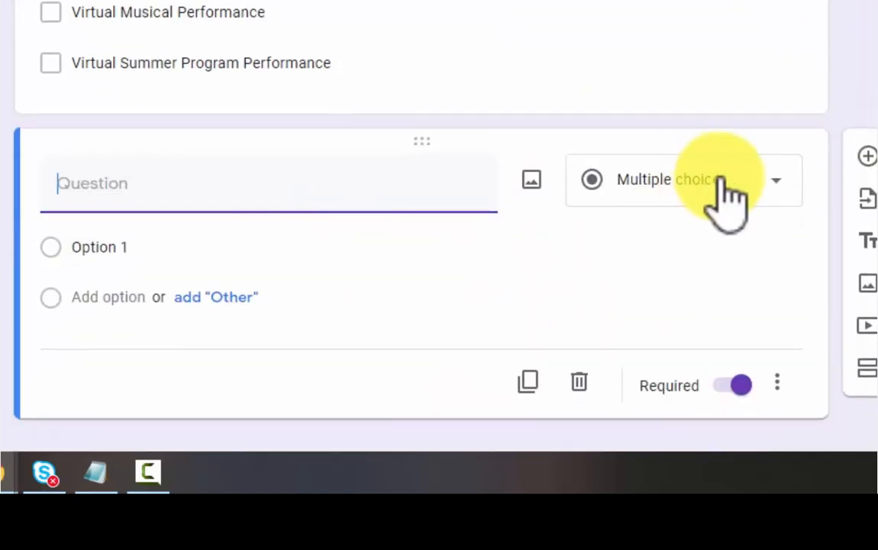
pyautogui.click(760, 205)
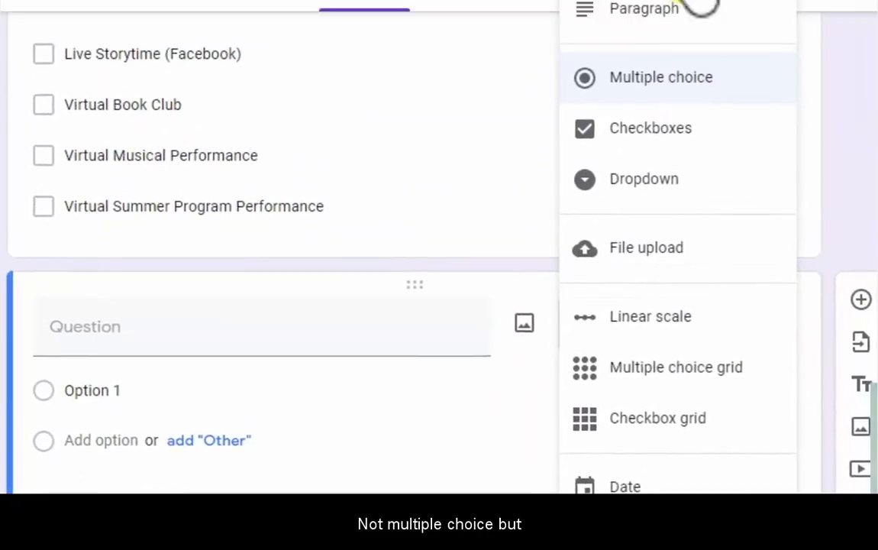
pyautogui.click(676, 11)
# Title the new Paragraph question "Which programs have you attended?".
pyautogui.click(150, 322)
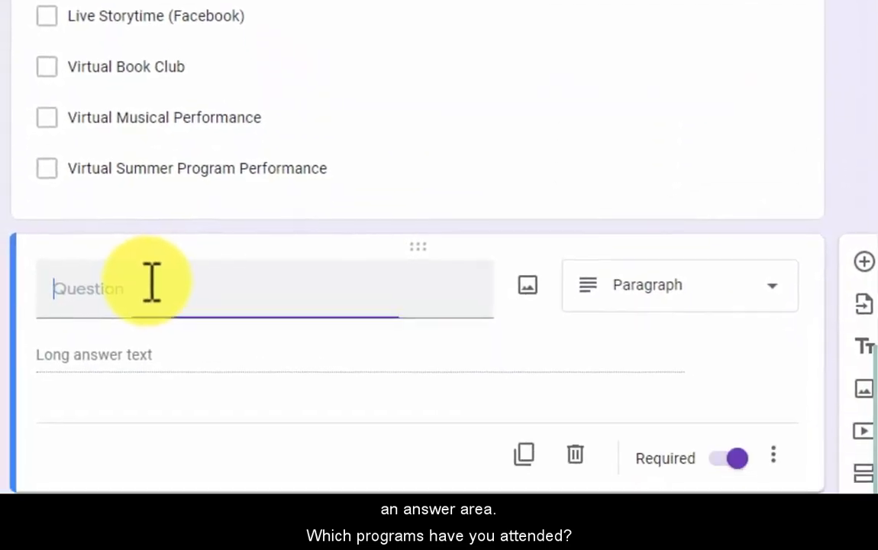
pyautogui.write('Whcih')
pyautogui.press('BackSpace')
pyautogui.press('BackSpace')
pyautogui.press('BackSpace')
pyautogui.write('i')
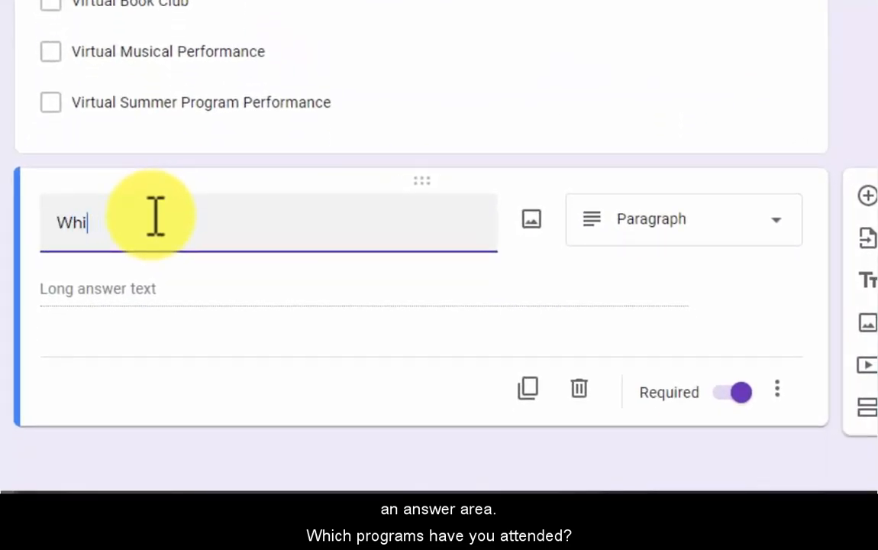
pyautogui.write('ch programs have')
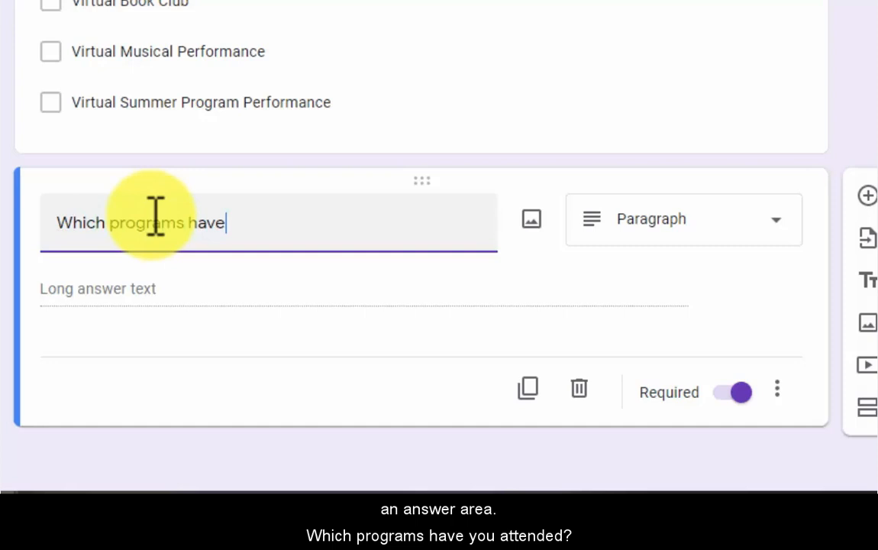
pyautogui.write(' you attended?')
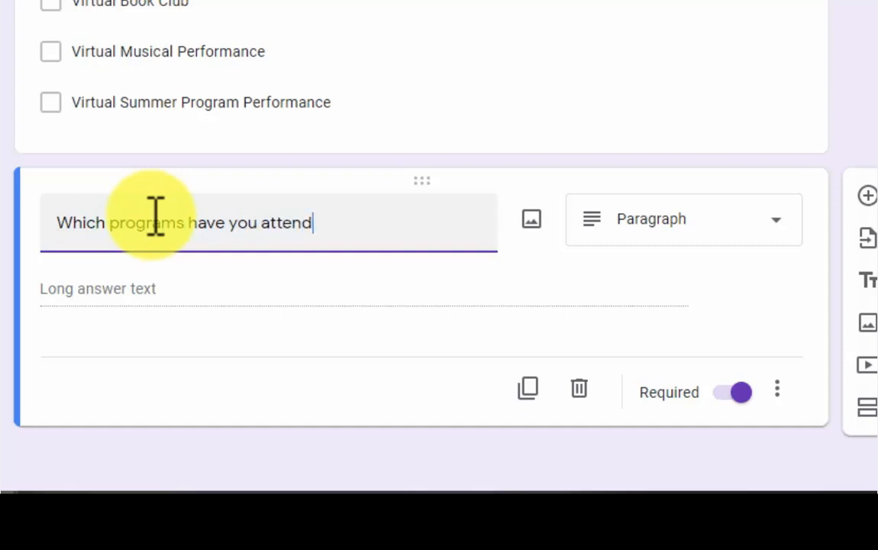
pyautogui.click(129, 290)
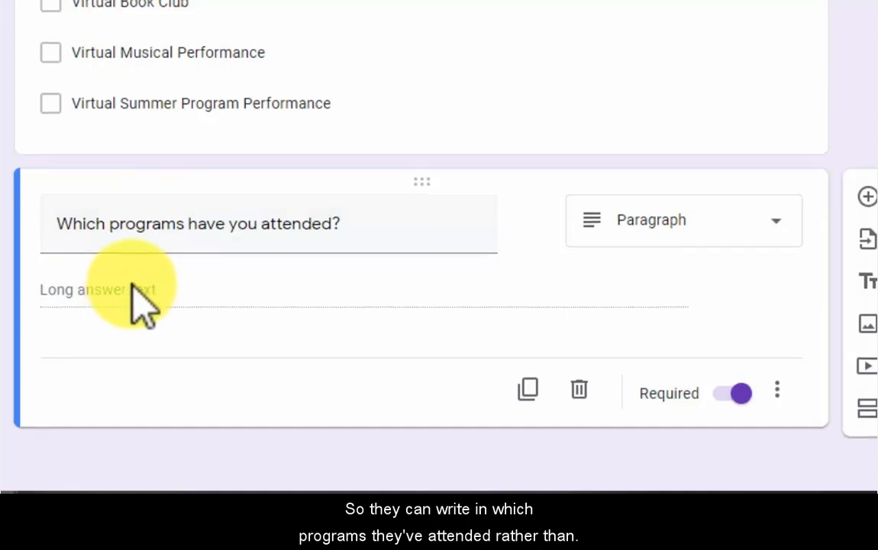
# Add a final Paragraph question titled "Any comments?" below the written-answer programs question.
pyautogui.scroll(2, 141, 302)
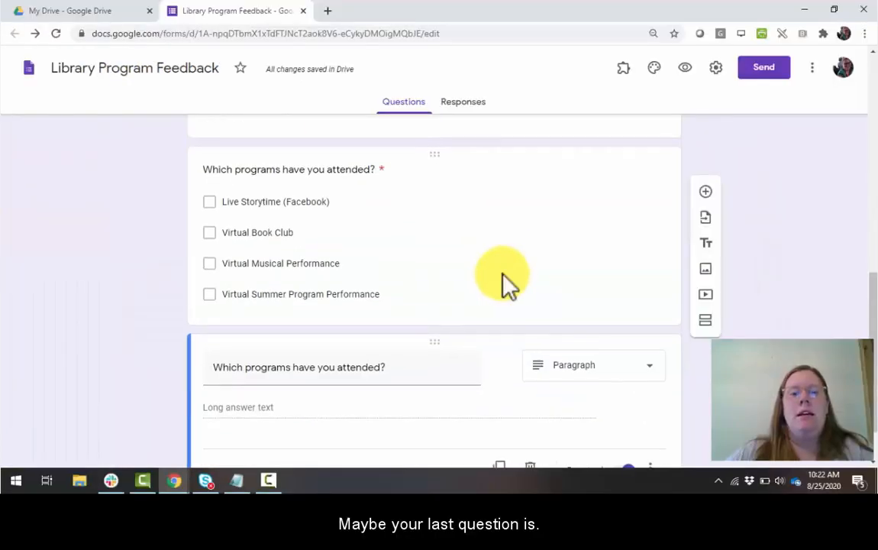
pyautogui.scroll(-1, 533, 194)
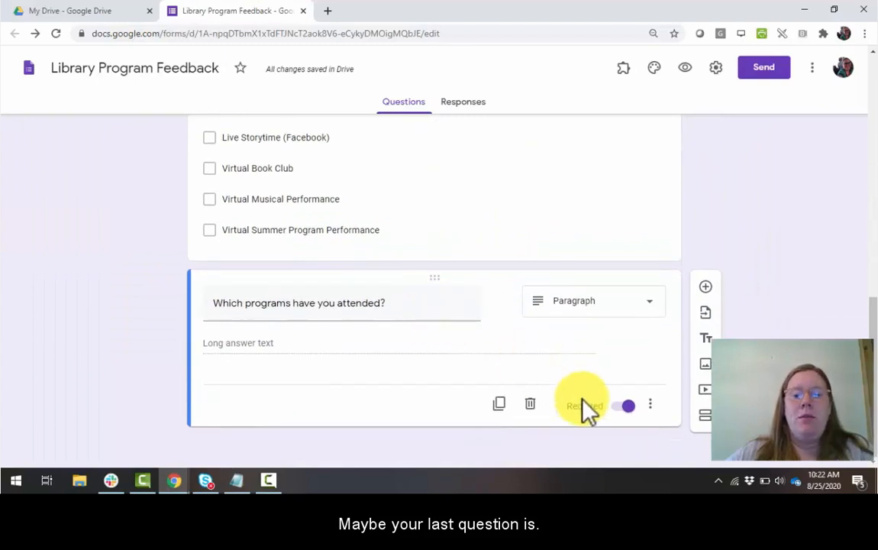
pyautogui.click(707, 288)
pyautogui.write('Any comments?')
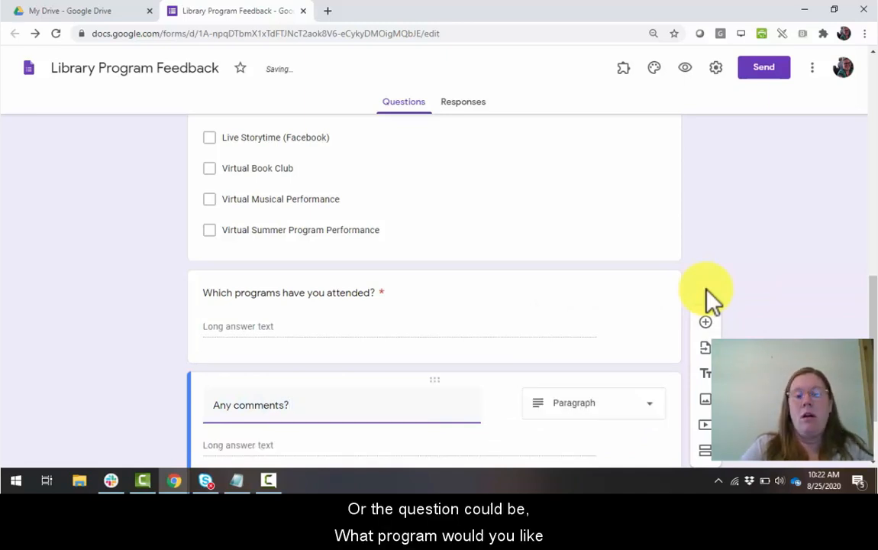
# Extend the final Paragraph question's title with "/ What programs would you like to see at your library or online at your library?".
pyautogui.write('/ What programs would')
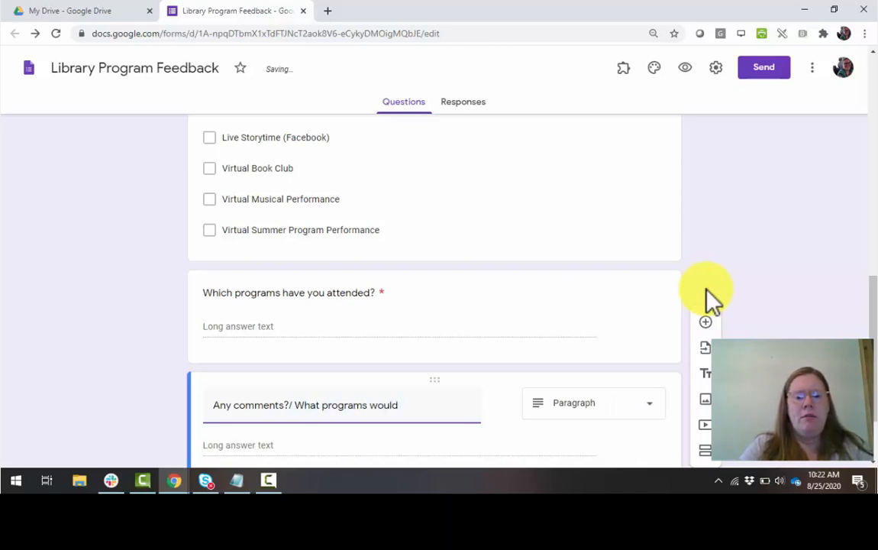
pyautogui.write('ke to see the')
pyautogui.press('BackSpace')
pyautogui.press('BackSpace')
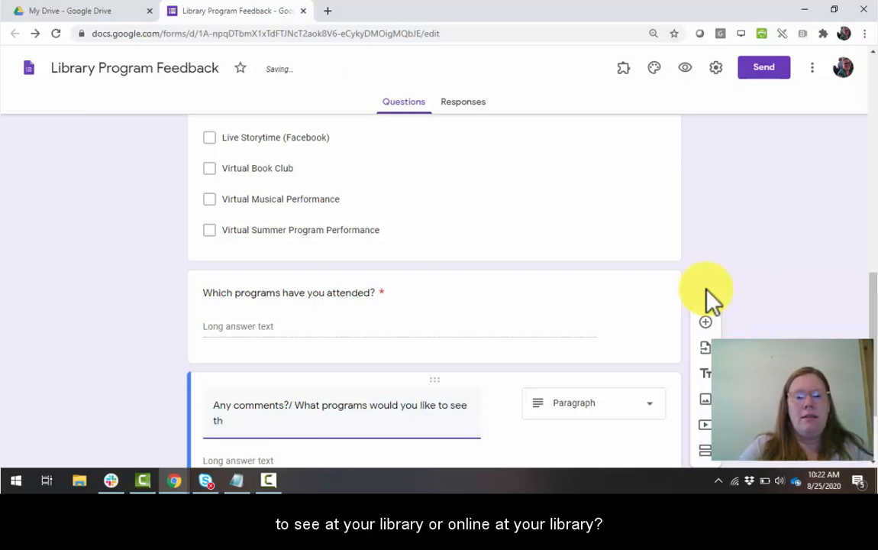
pyautogui.write('at your l')
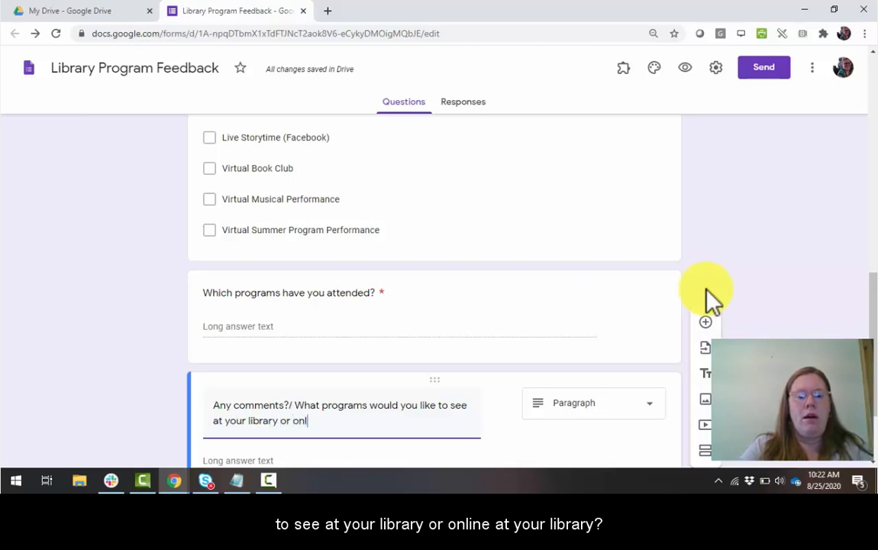
pyautogui.write('ibrary?')
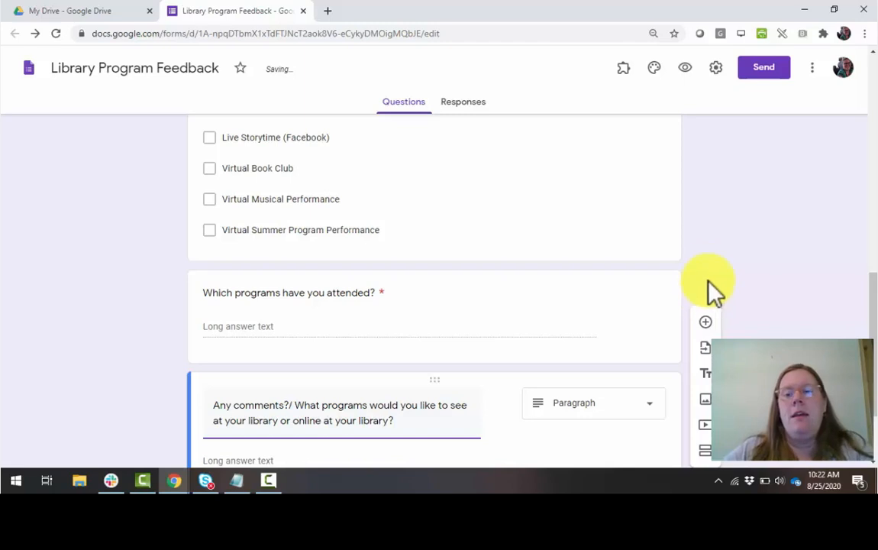
# Turn off email address collection and the restriction to Wisconsin Valley Library Service users in the form's settings, and save them.
pyautogui.scroll(10, 473, 113)
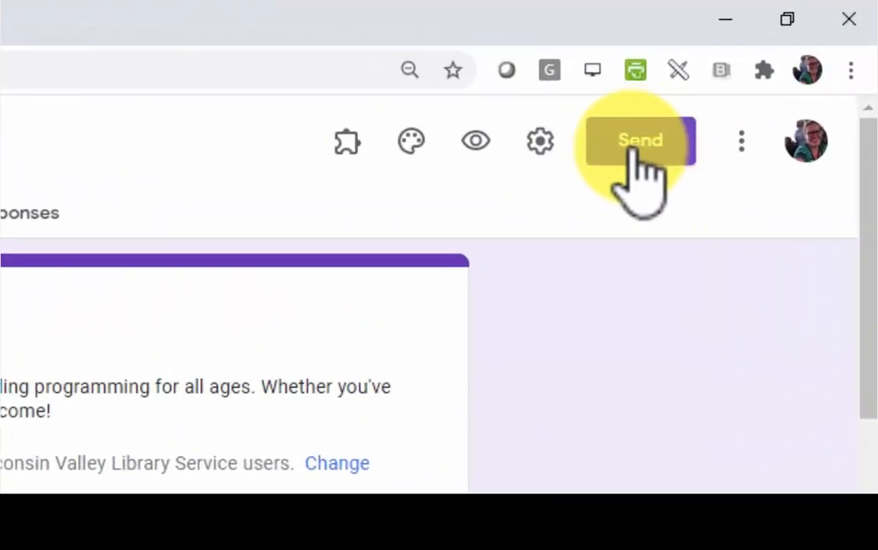
pyautogui.click(550, 147)
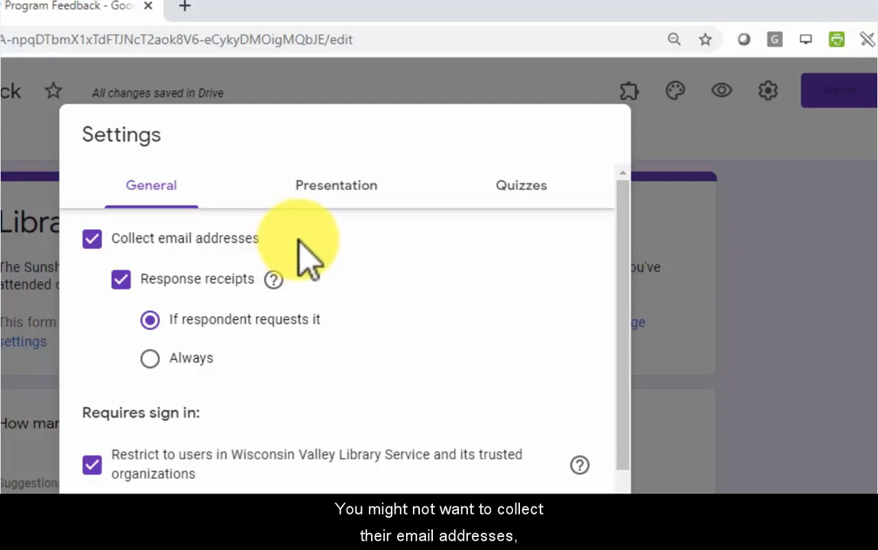
pyautogui.click(91, 238)
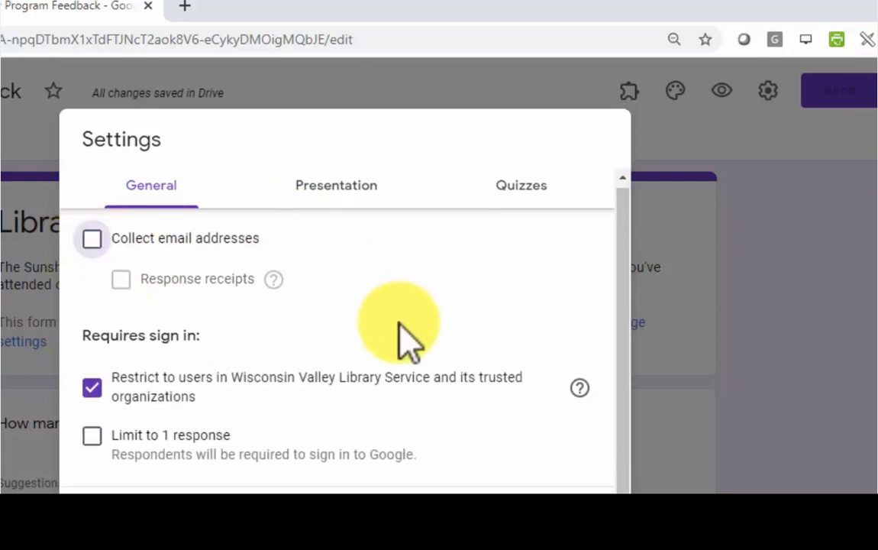
pyautogui.scroll(-2, 367, 328)
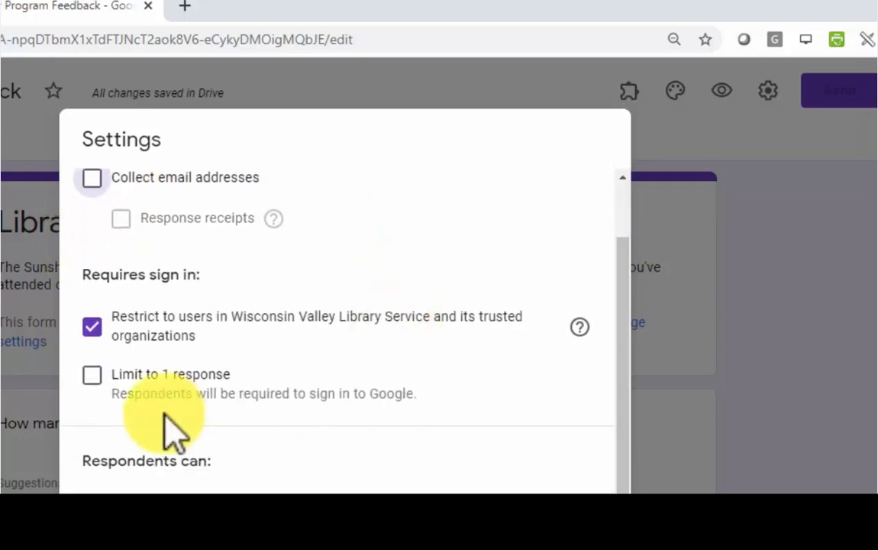
pyautogui.click(92, 326)
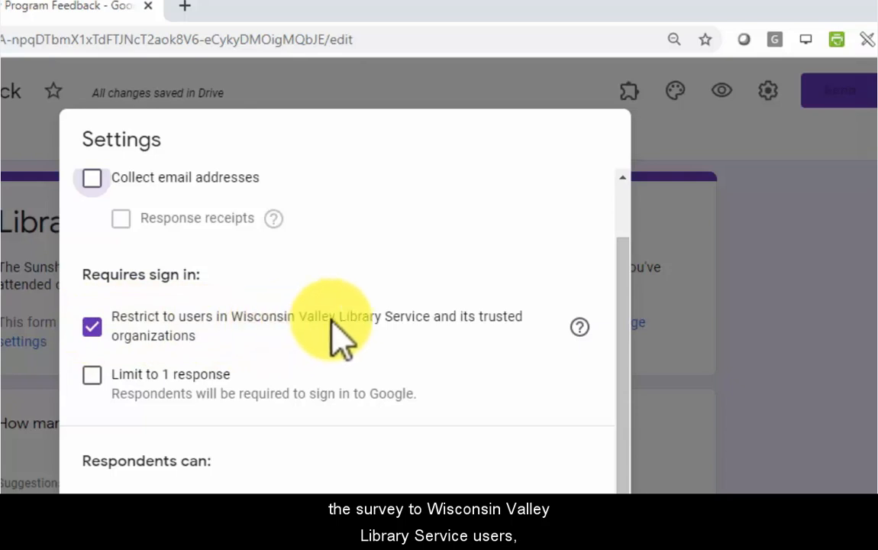
pyautogui.click(93, 326)
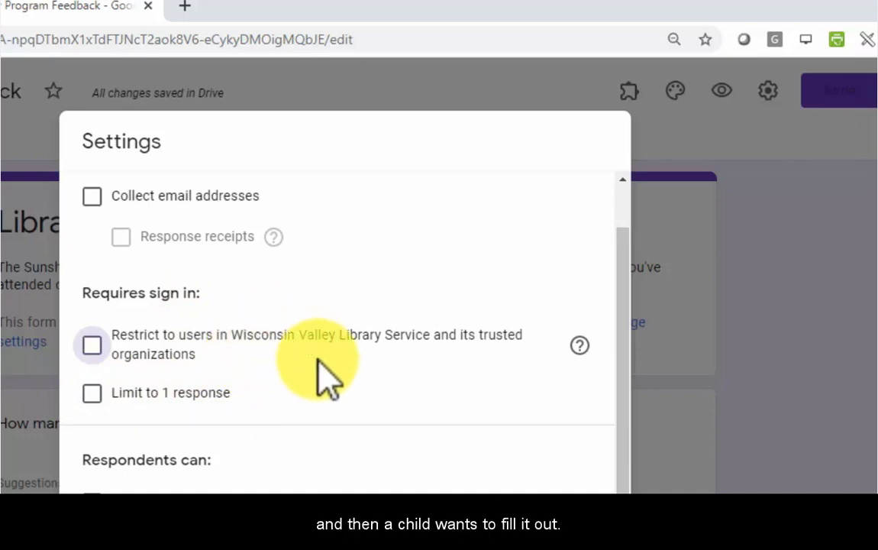
pyautogui.scroll(-3, 329, 382)
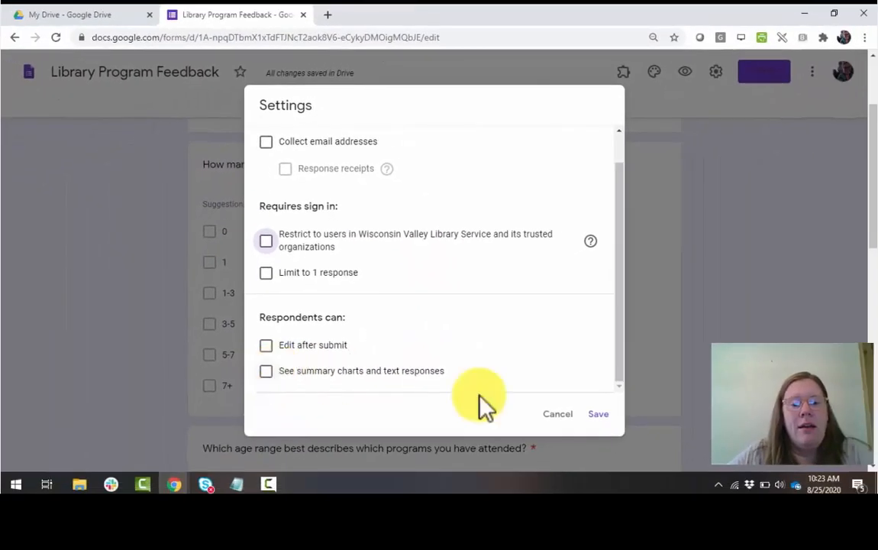
pyautogui.click(600, 417)
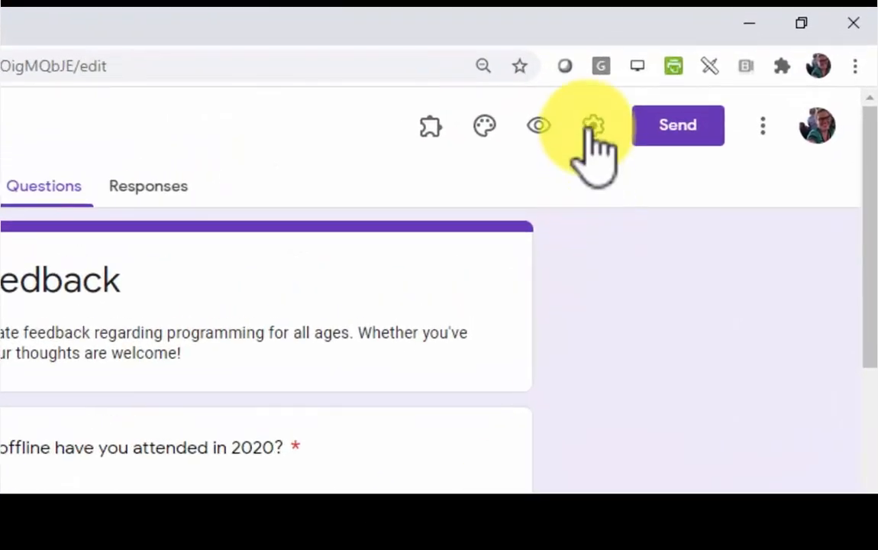
# Generate a shortened link for sharing the form, copy it, and close the sending options.
pyautogui.click(673, 128)
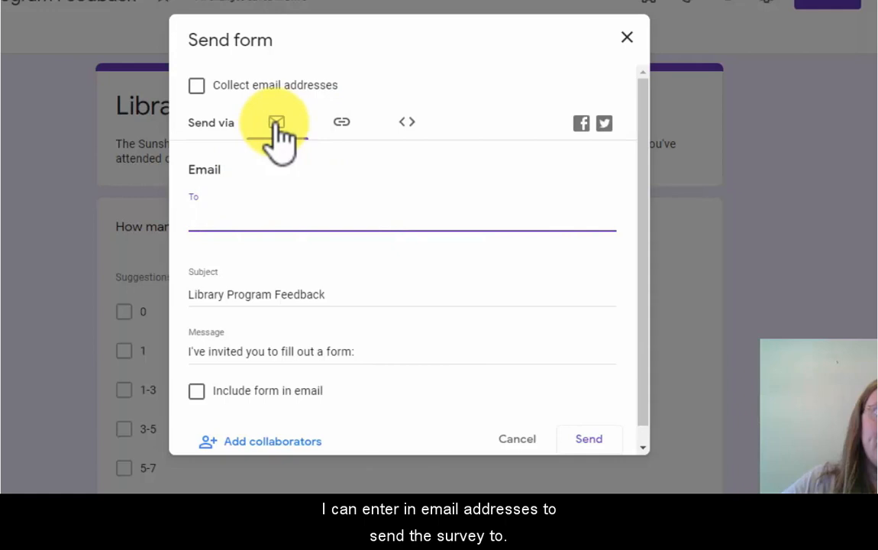
pyautogui.click(340, 124)
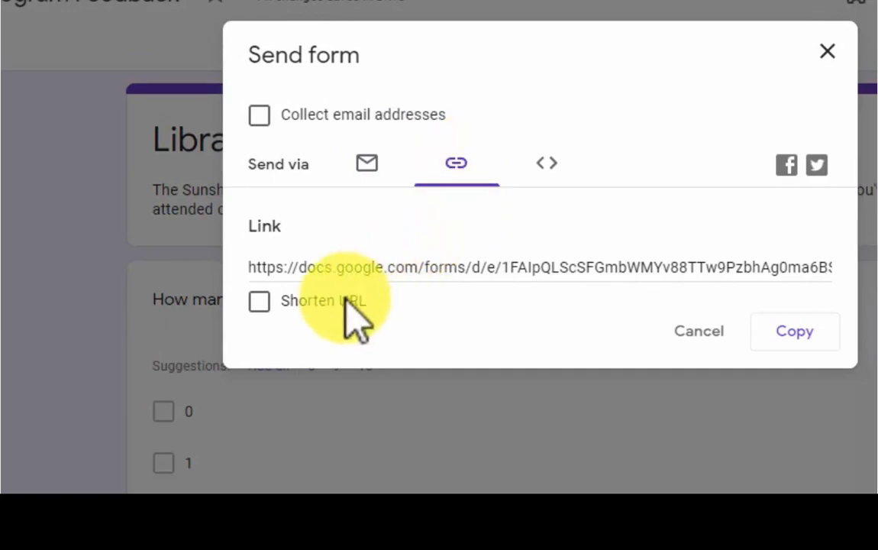
pyautogui.click(772, 334)
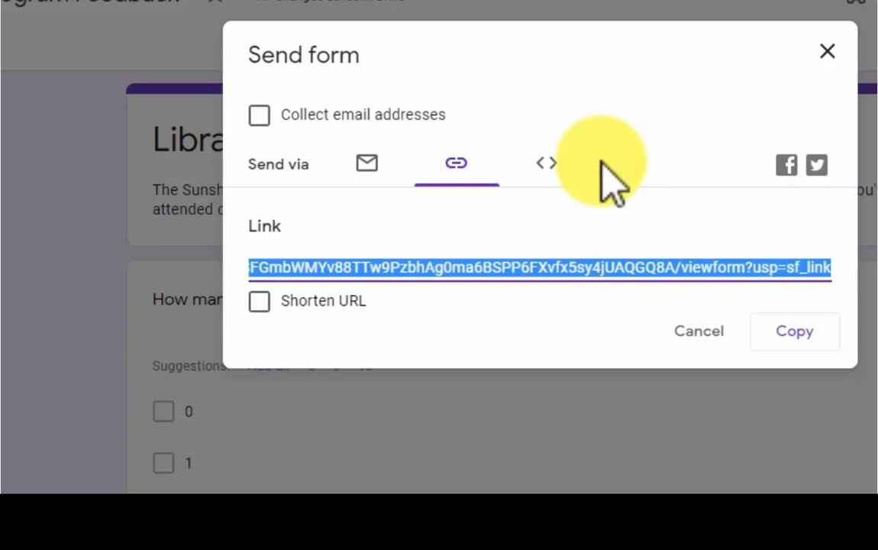
pyautogui.click(260, 304)
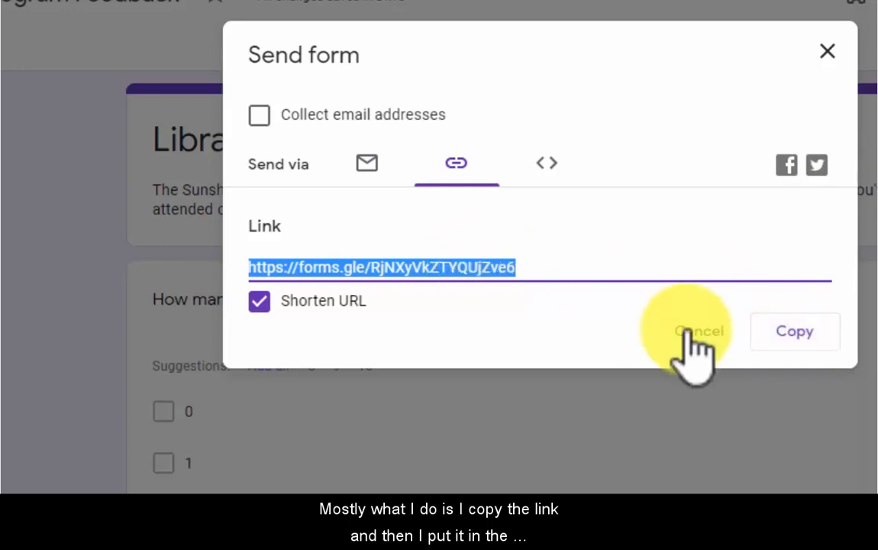
pyautogui.click(787, 333)
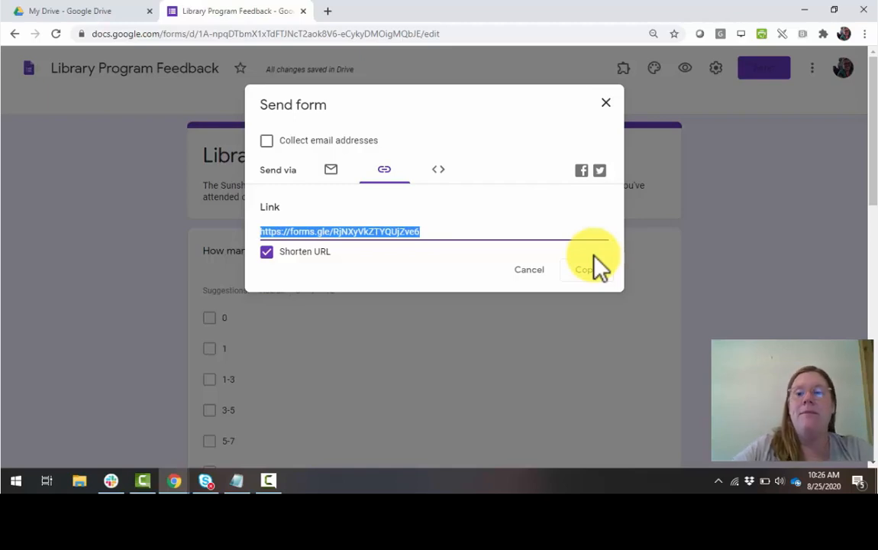
pyautogui.click(606, 103)
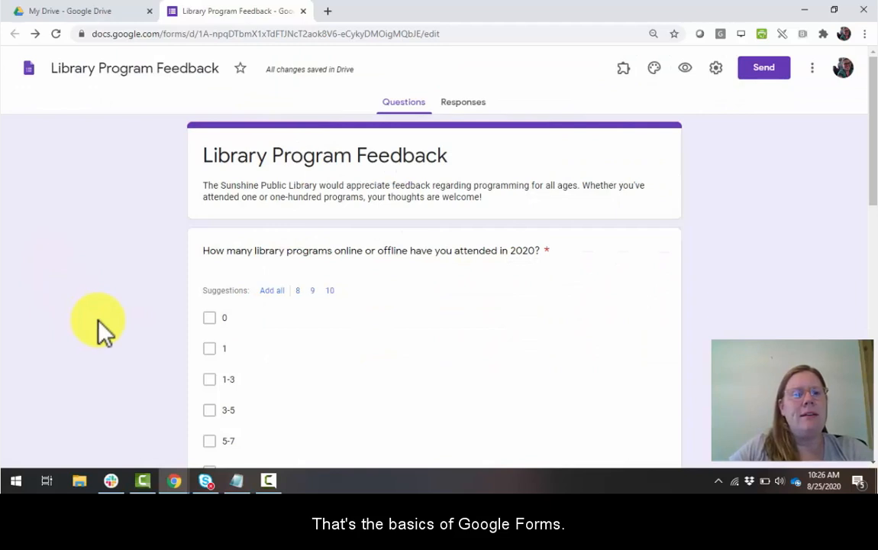
# Switch to Google Drive, refresh My Drive, and open the Library Program Feedback form from there.
pyautogui.scroll(-5, 99, 320)
pyautogui.scroll(4, 99, 321)
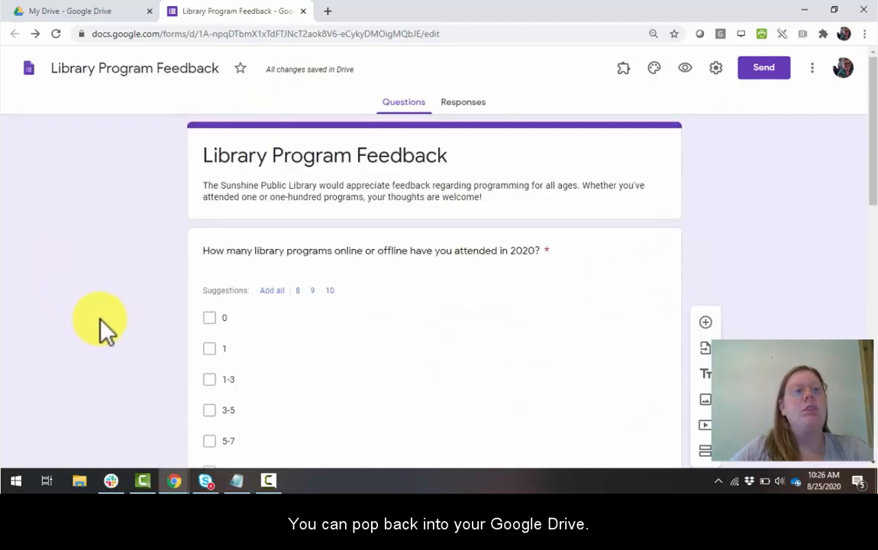
pyautogui.click(74, 20)
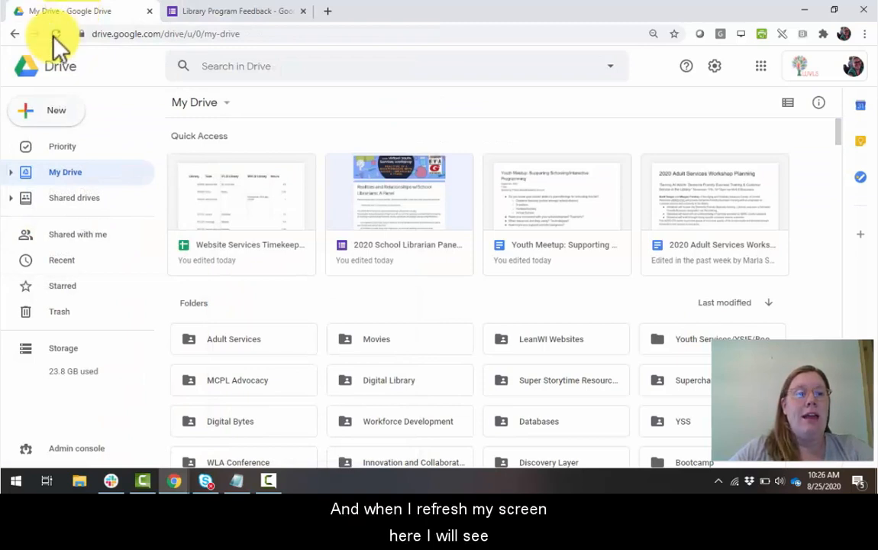
pyautogui.click(55, 34)
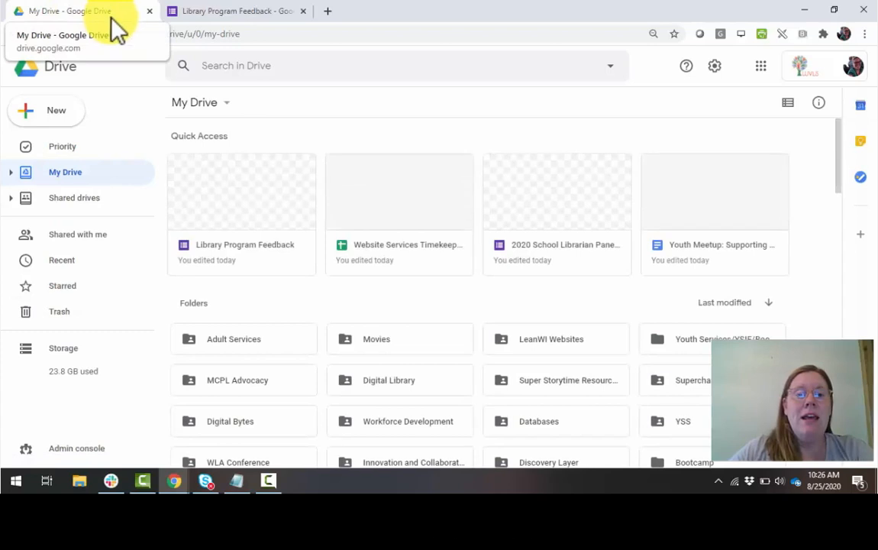
pyautogui.click(239, 201)
pyautogui.doubleClick(238, 201)
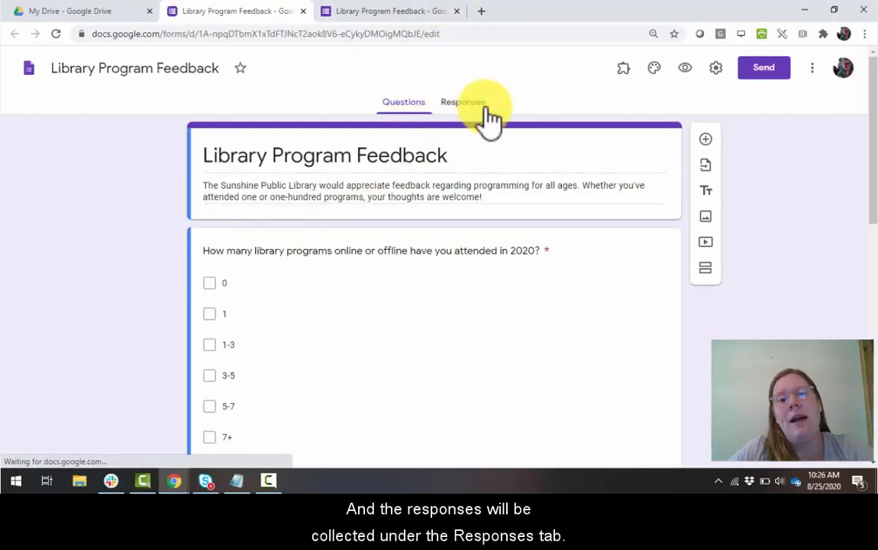
# Examine the form's responses area and the available options for notifications, response destination and CSV download.
pyautogui.click(463, 107)
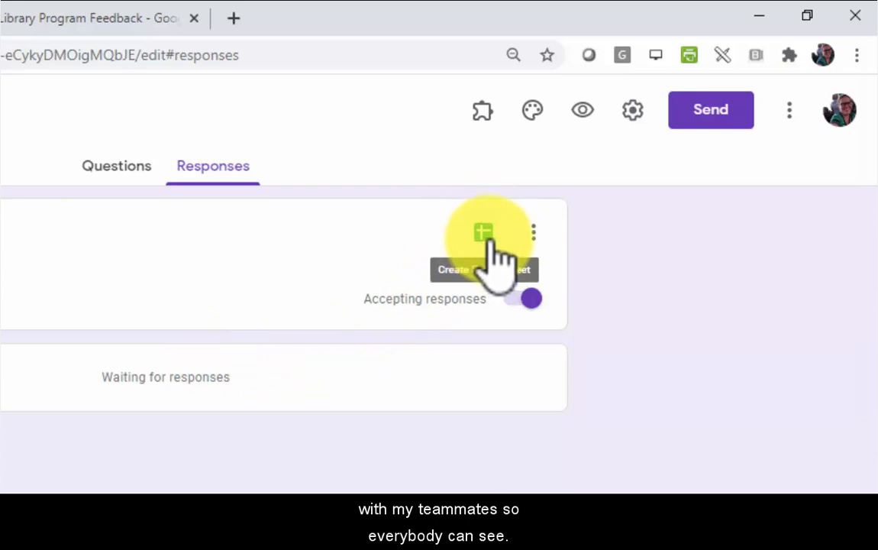
pyautogui.click(537, 235)
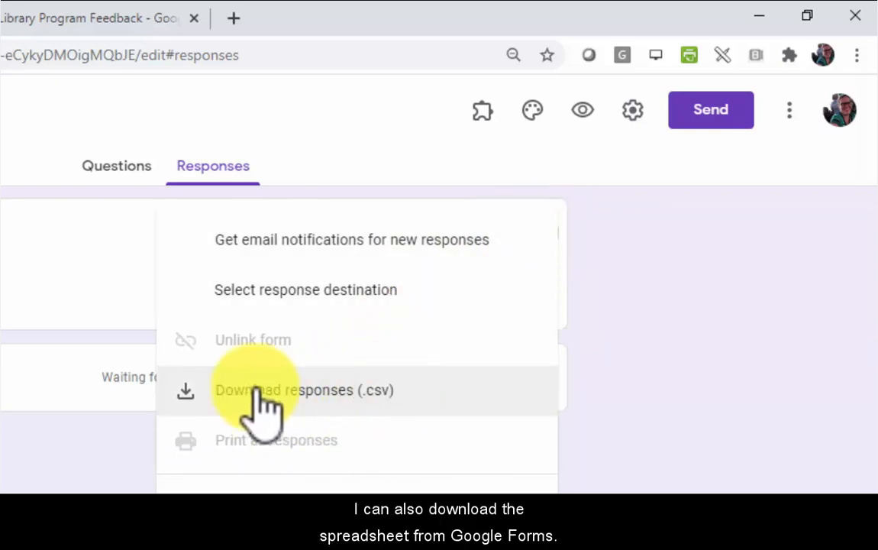
pyautogui.click(122, 294)
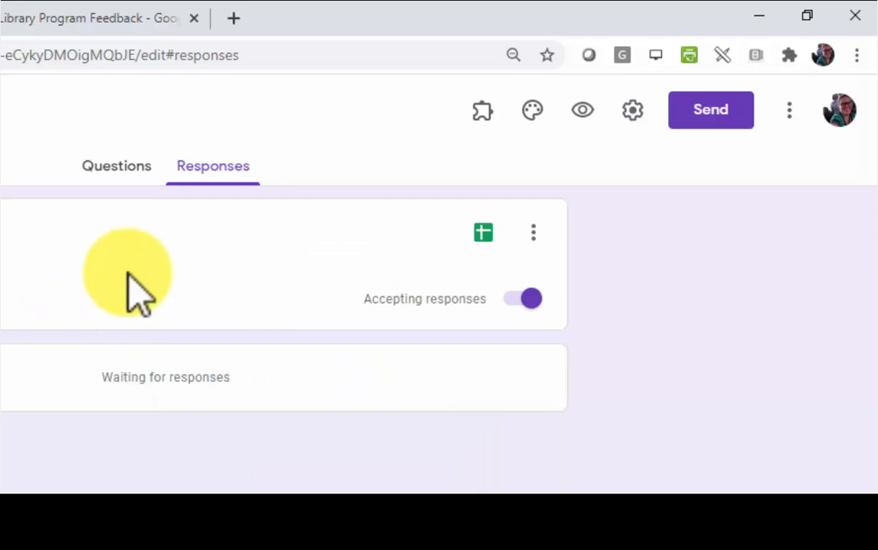
pyautogui.click(534, 232)
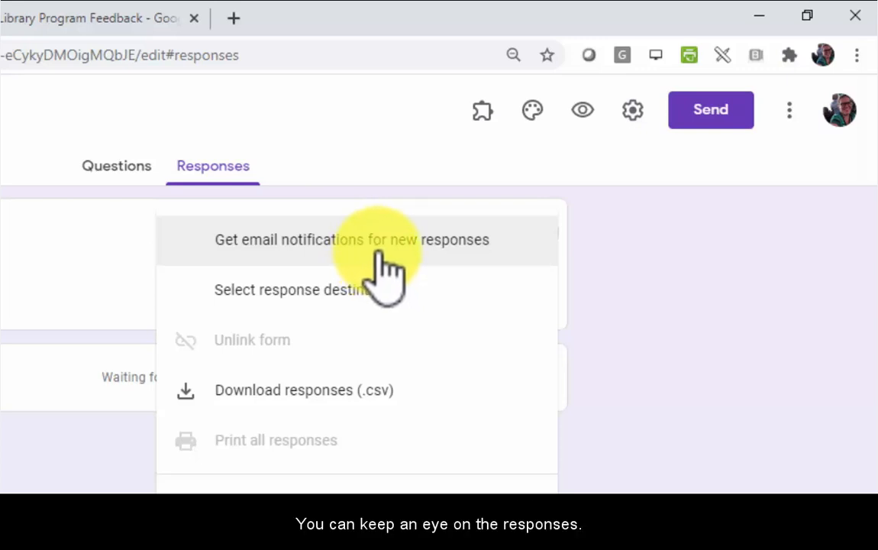
pyautogui.click(611, 267)
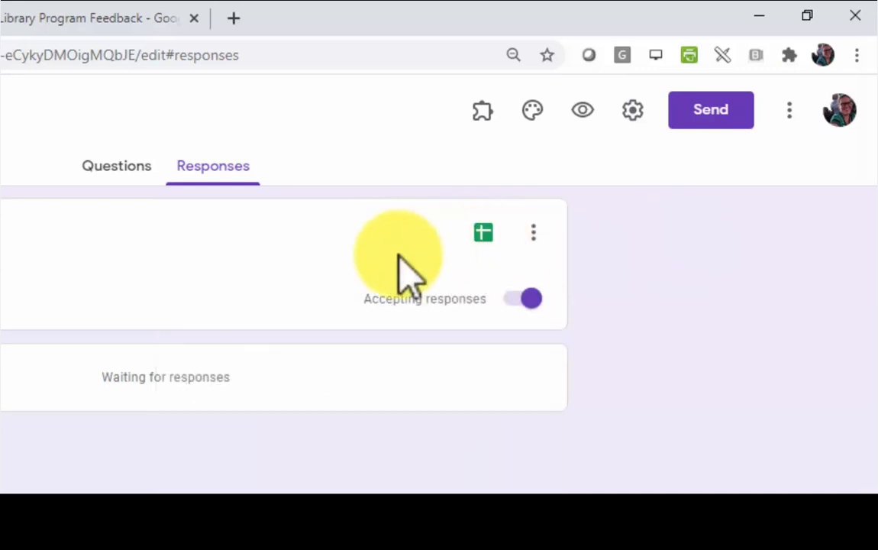
# Return to the form's questions, try several theme colors including teal and red, and settle on green.
pyautogui.click(112, 176)
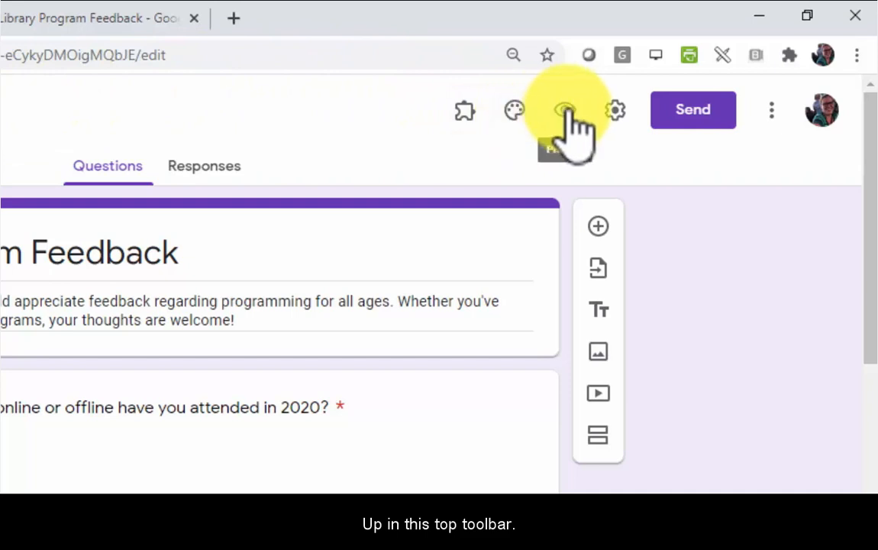
pyautogui.click(515, 115)
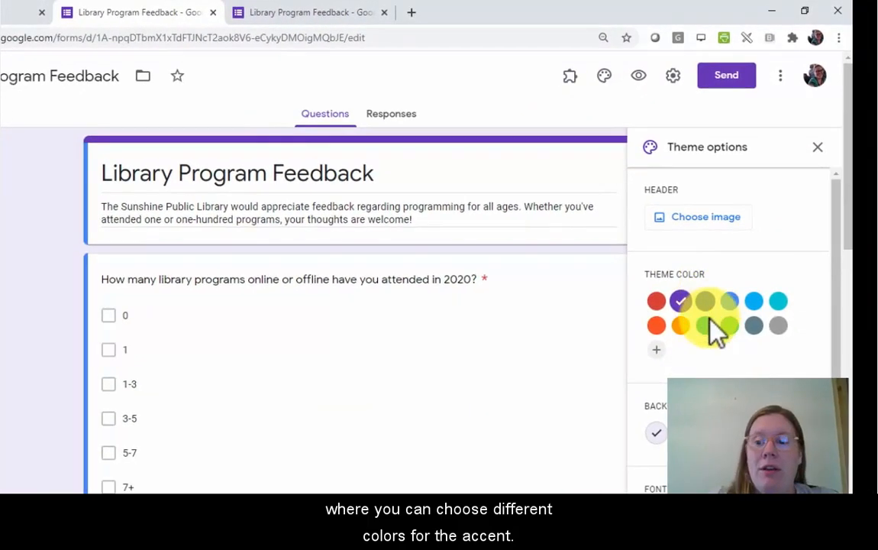
pyautogui.click(706, 326)
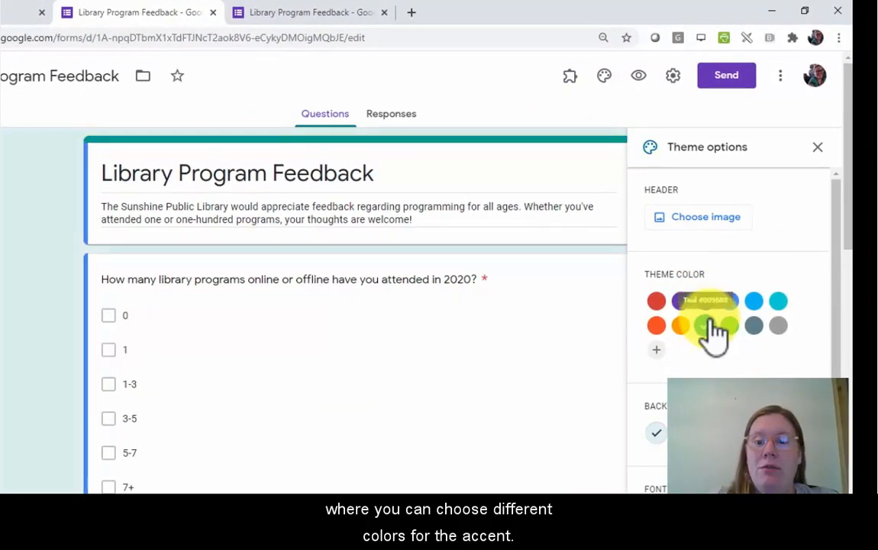
pyautogui.click(730, 327)
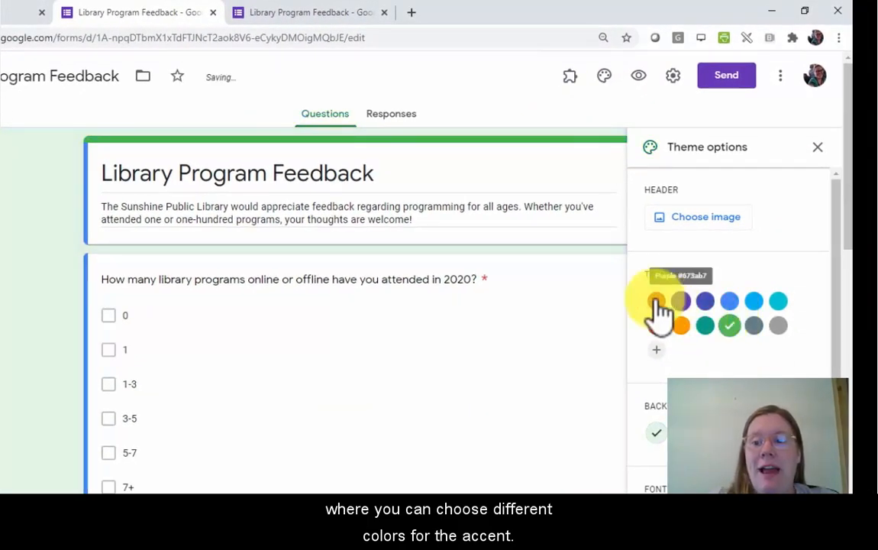
pyautogui.click(657, 303)
pyautogui.click(757, 327)
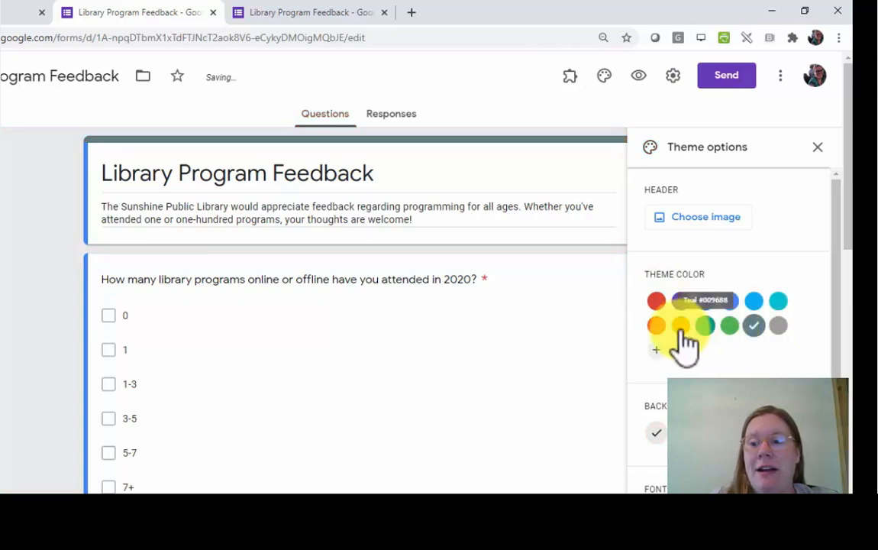
pyautogui.click(729, 326)
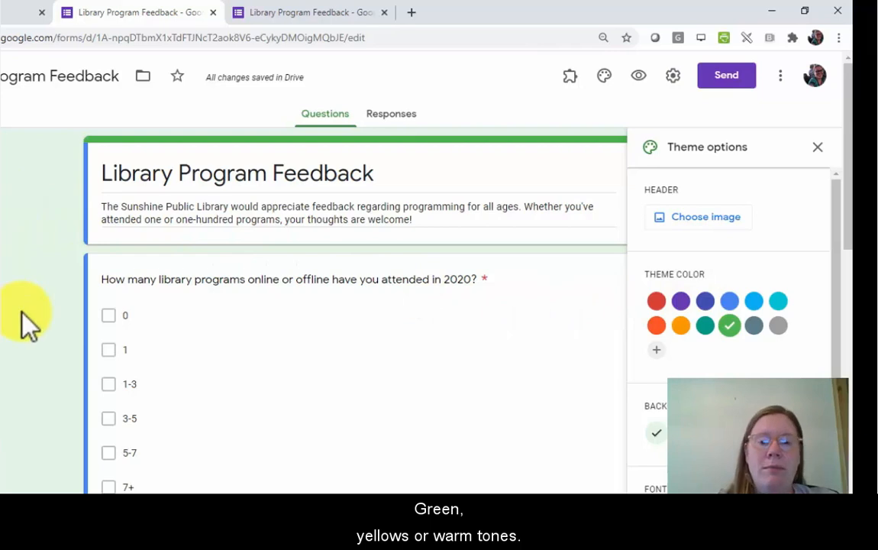
# Try a darker green shade for the form's background color.
pyautogui.scroll(-1, 794, 376)
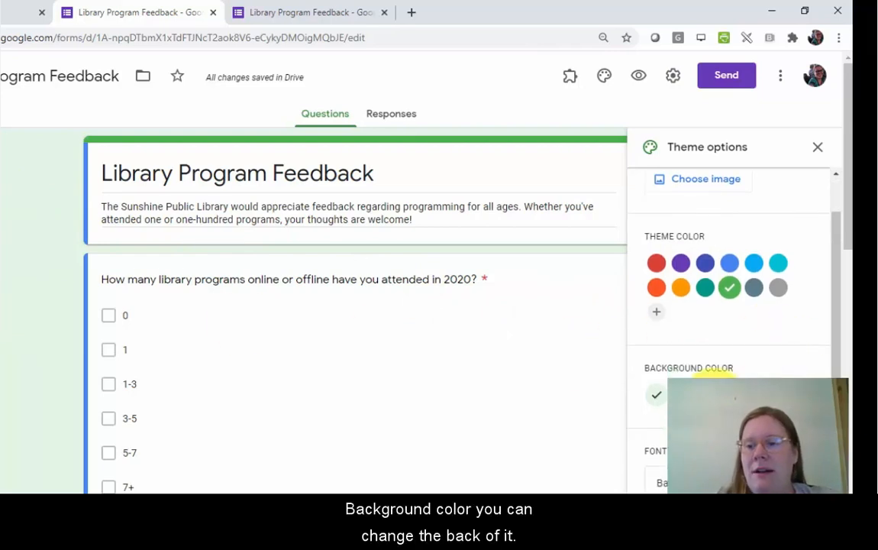
pyautogui.click(676, 395)
pyautogui.click(656, 395)
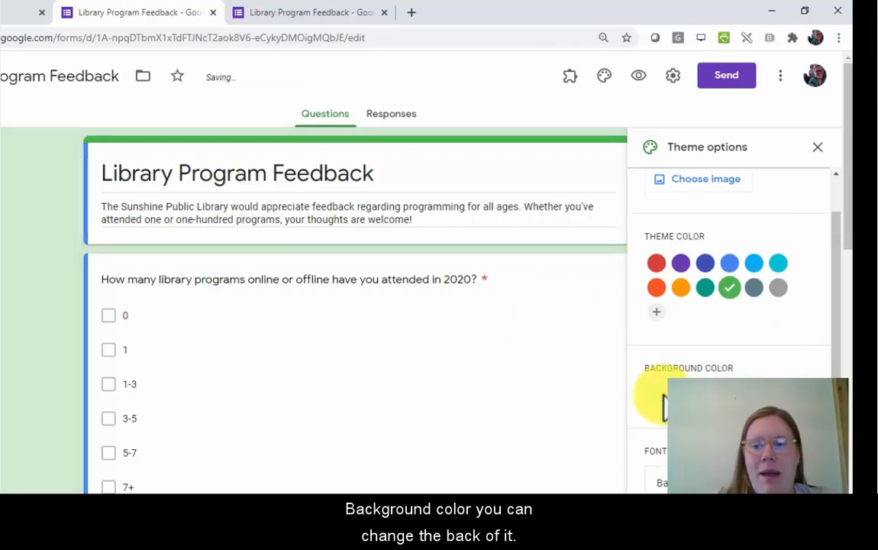
pyautogui.scroll(1, 757, 279)
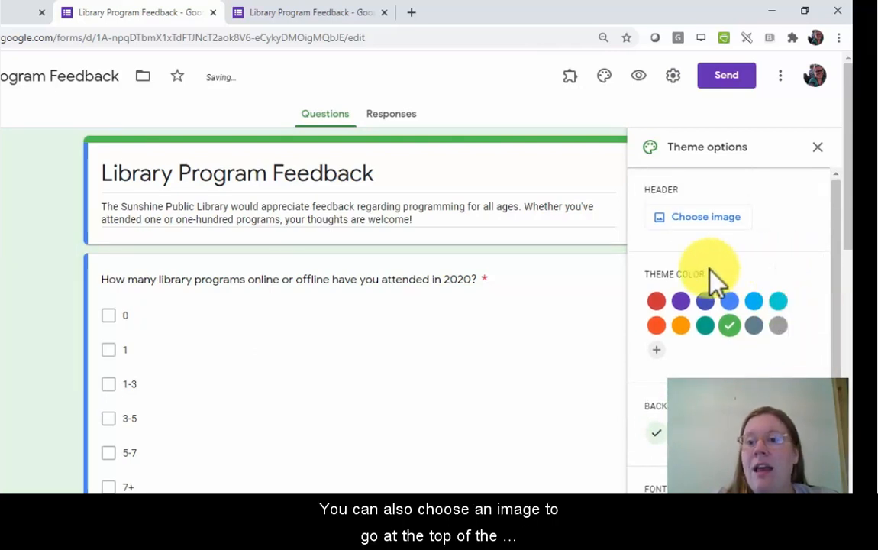
pyautogui.click(692, 220)
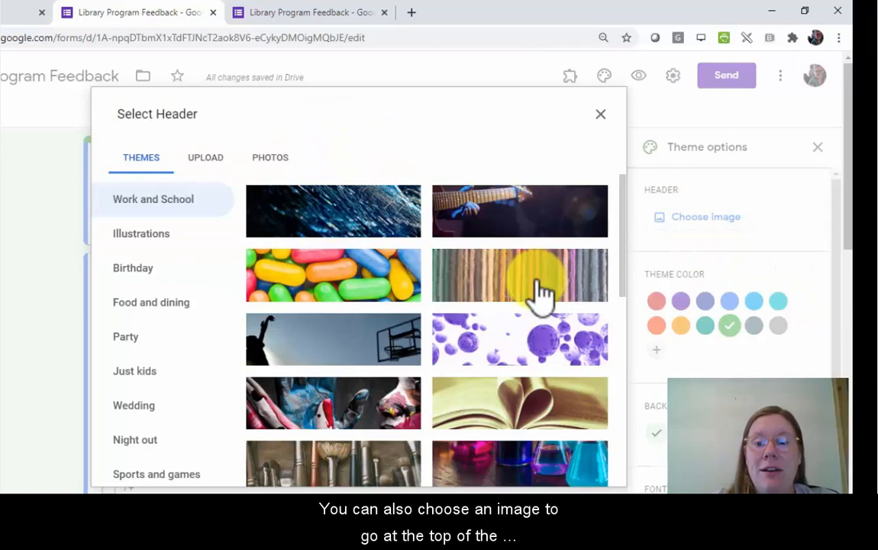
pyautogui.scroll(-2, 427, 306)
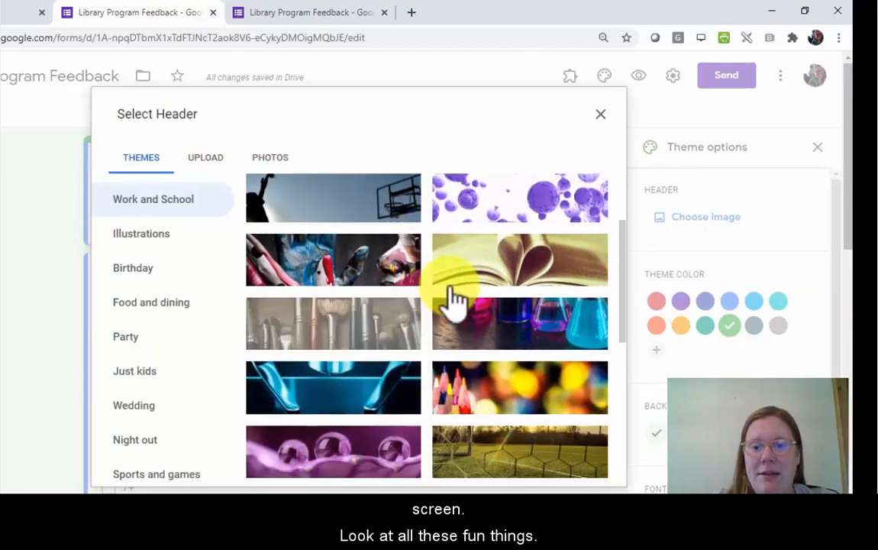
pyautogui.click(543, 263)
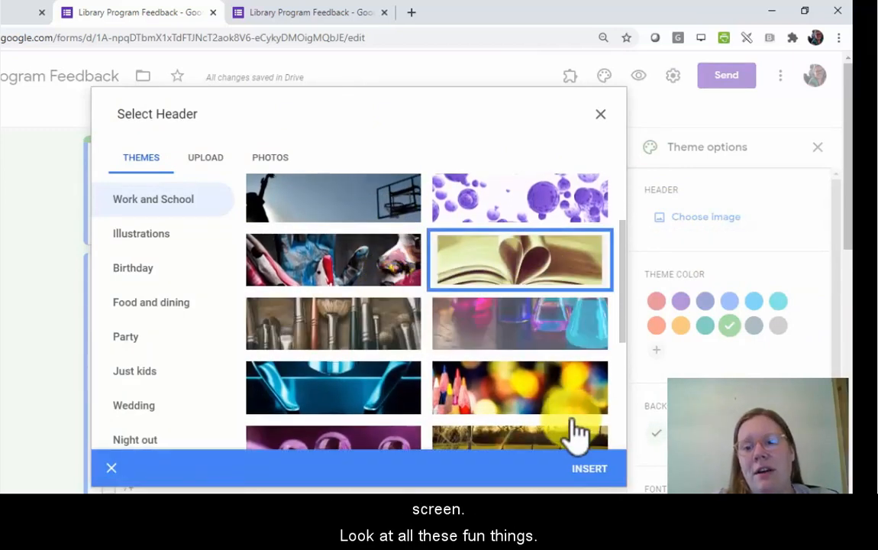
pyautogui.click(599, 113)
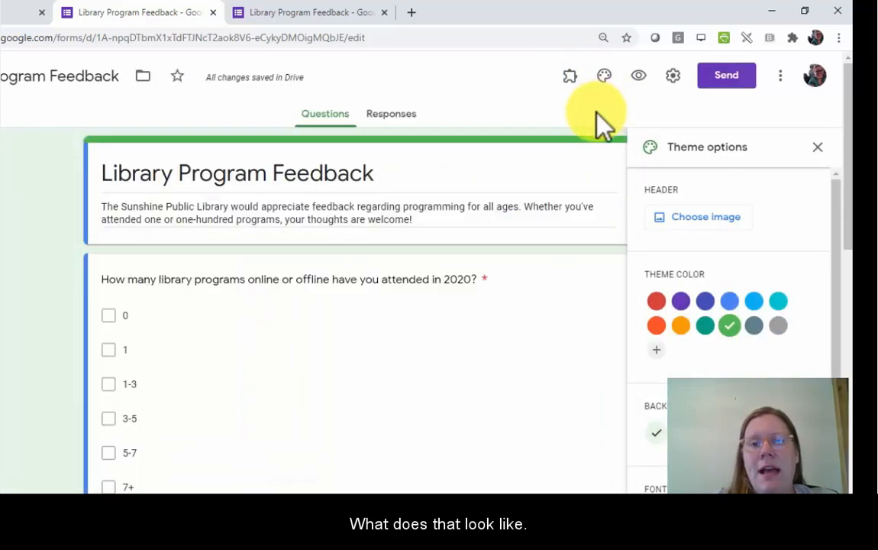
# Insert the Work and School theme image of an open book with heart-shaped pages as the form's header.
pyautogui.scroll(-5, 367, 263)
pyautogui.click(696, 220)
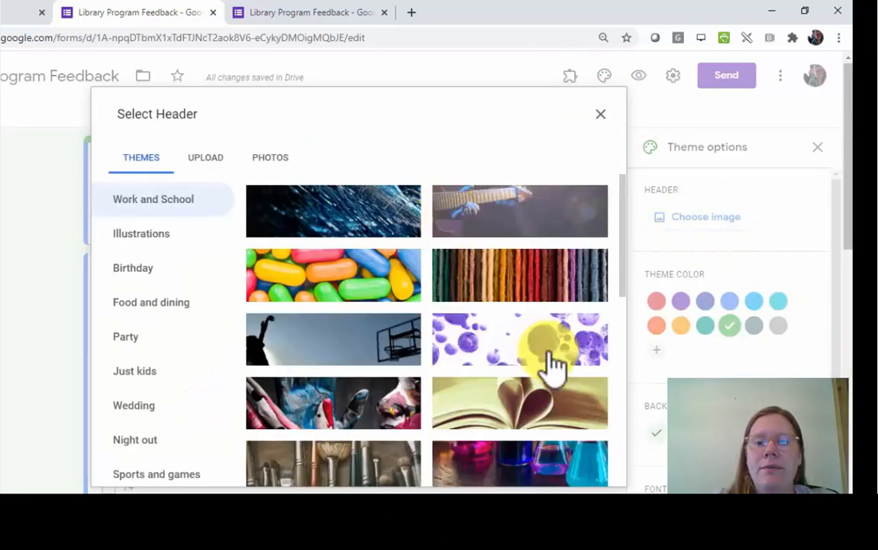
pyautogui.click(527, 407)
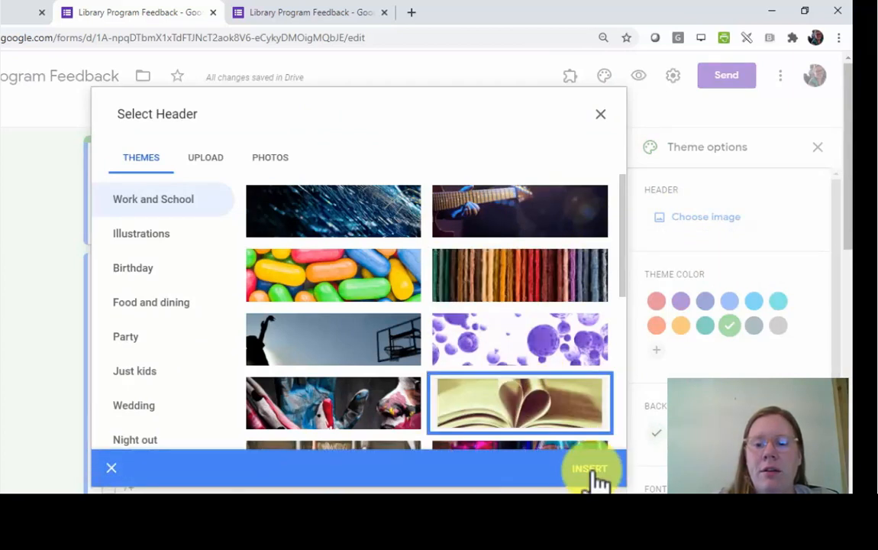
pyautogui.click(598, 474)
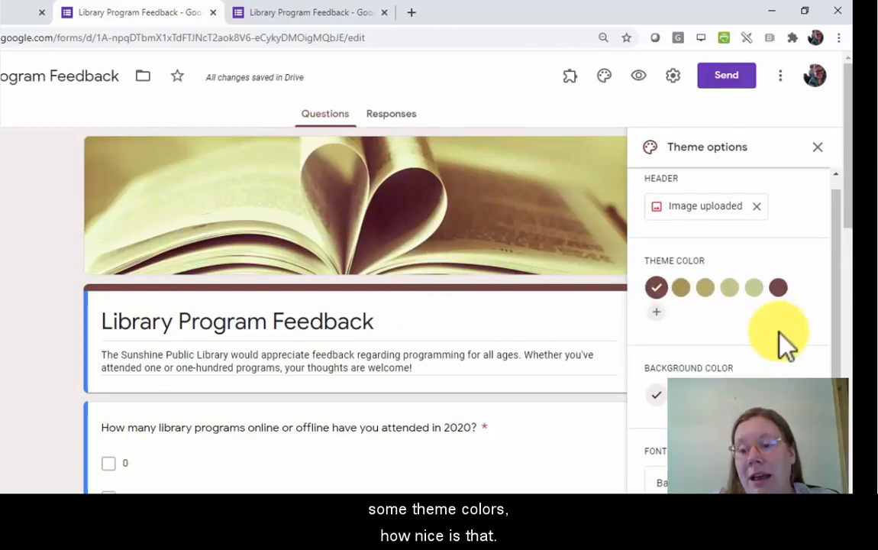
# Look at the available font styles for the form and close the theme options.
pyautogui.click(725, 483)
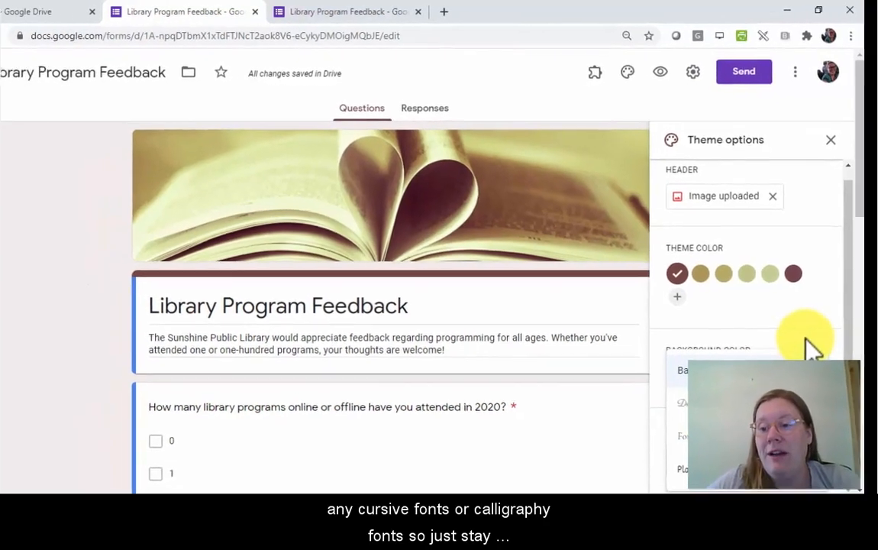
pyautogui.click(790, 355)
pyautogui.scroll(-4, 810, 327)
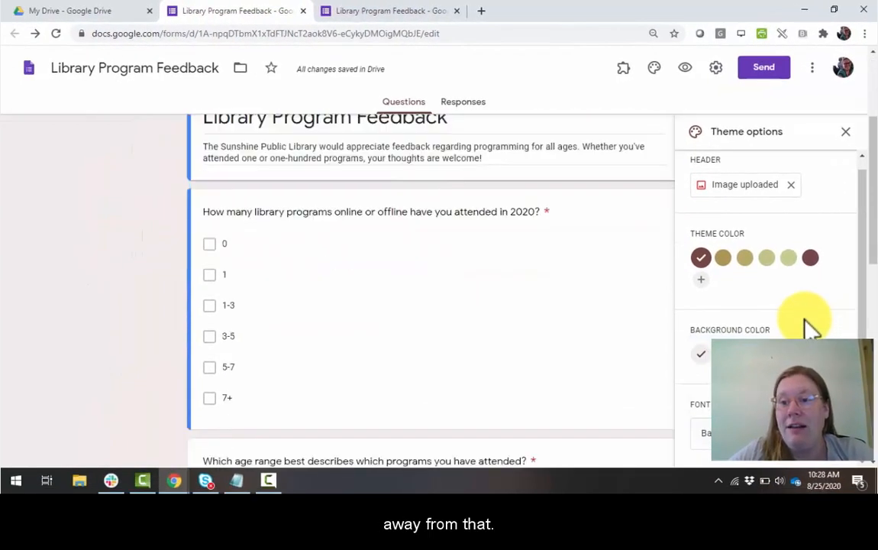
pyautogui.click(847, 133)
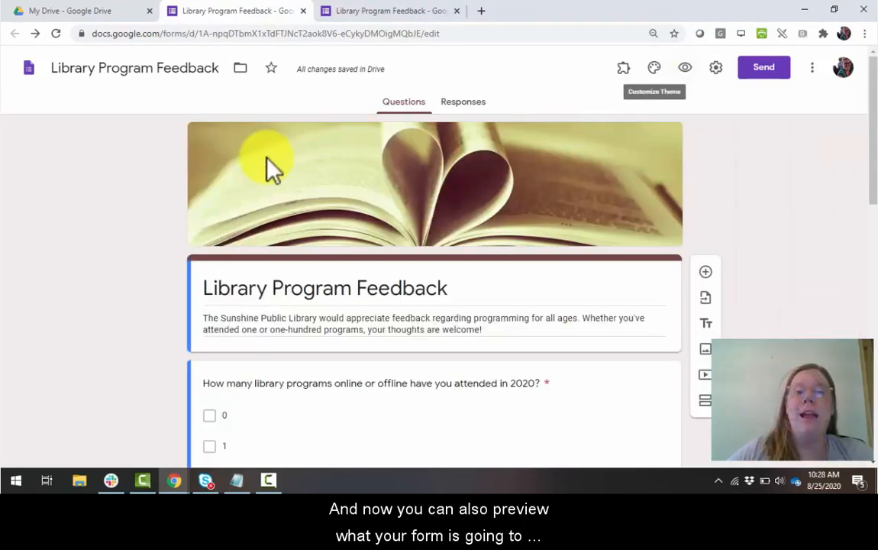
# Preview the form as respondents see it, check its questions through to the end, and return to the form editor.
pyautogui.click(689, 69)
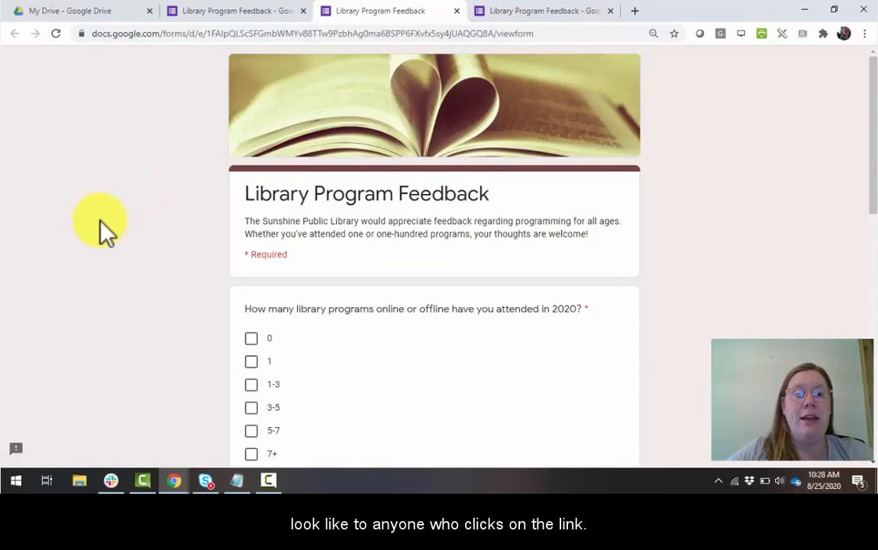
pyautogui.scroll(-3, 235, 269)
pyautogui.scroll(-7, 241, 267)
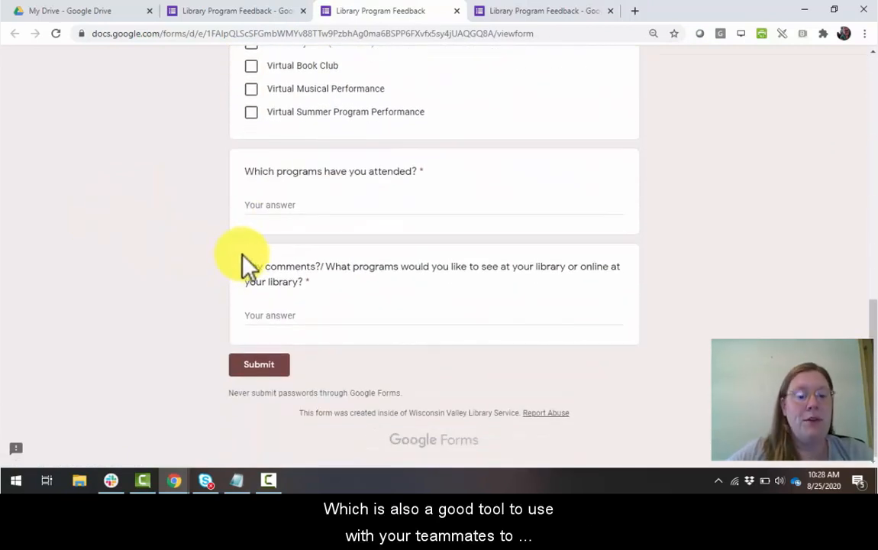
pyautogui.scroll(10, 244, 264)
pyautogui.scroll(-3, 224, 375)
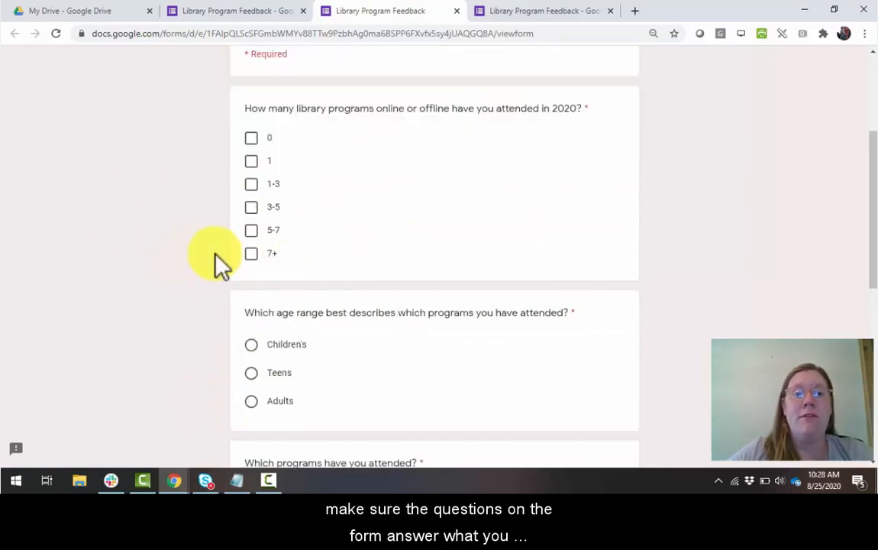
pyautogui.scroll(3, 225, 260)
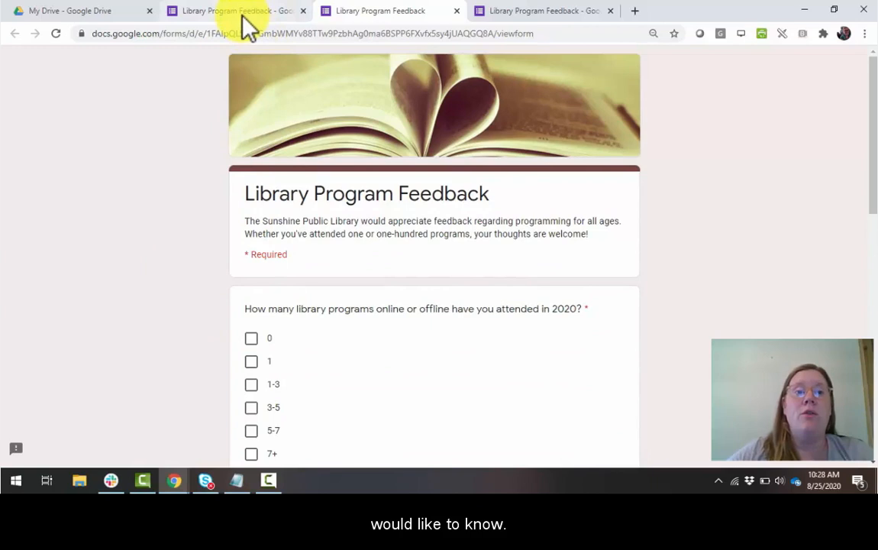
pyautogui.click(242, 12)
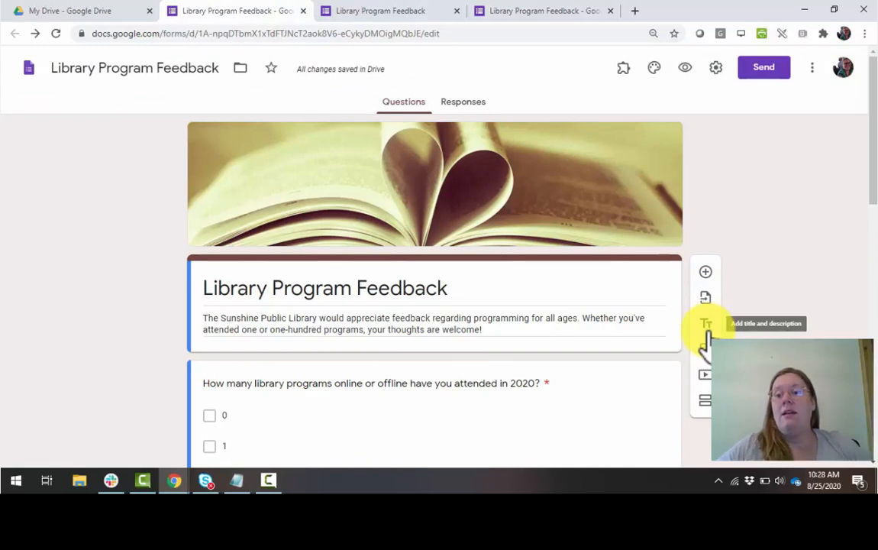
pyautogui.scroll(-3, 741, 319)
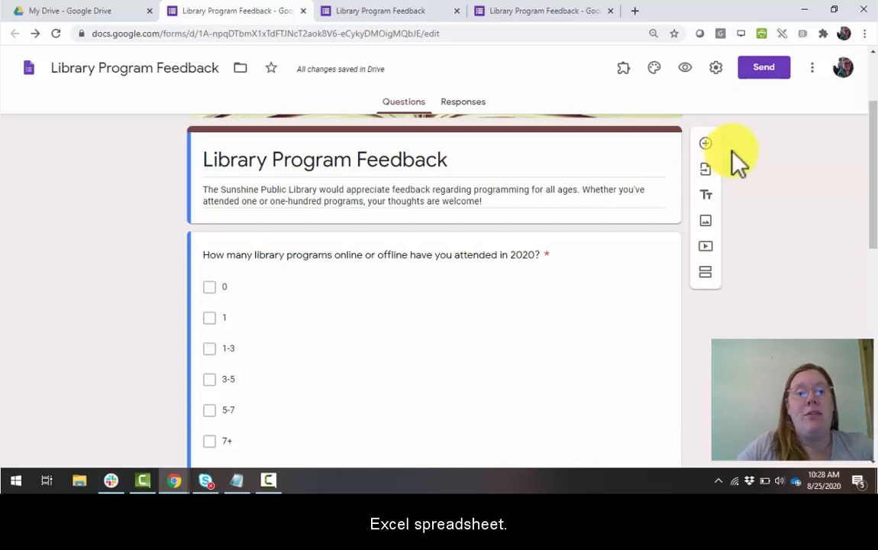
pyautogui.scroll(3, 798, 218)
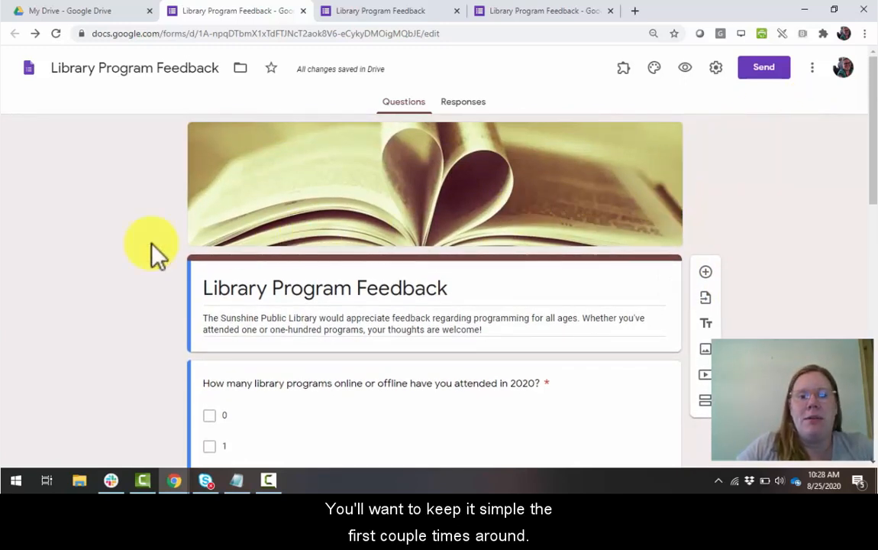
pyautogui.scroll(-2, 109, 299)
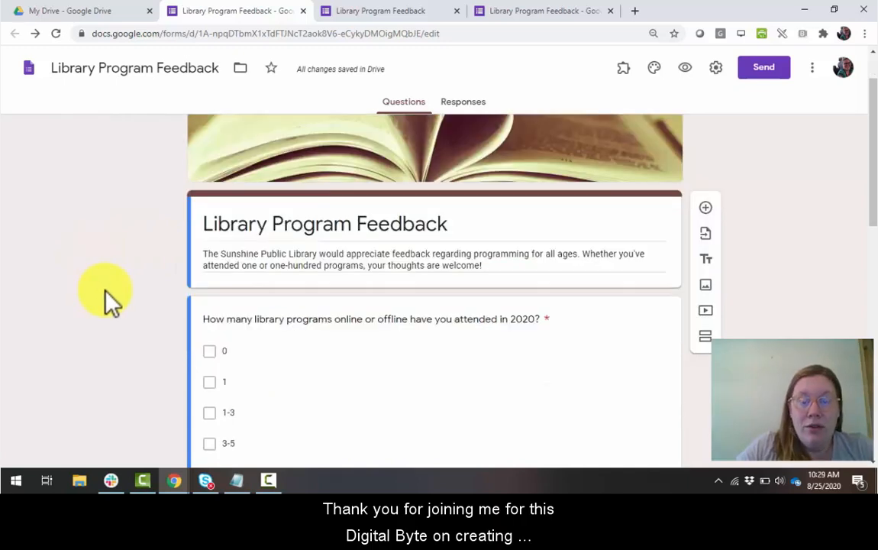